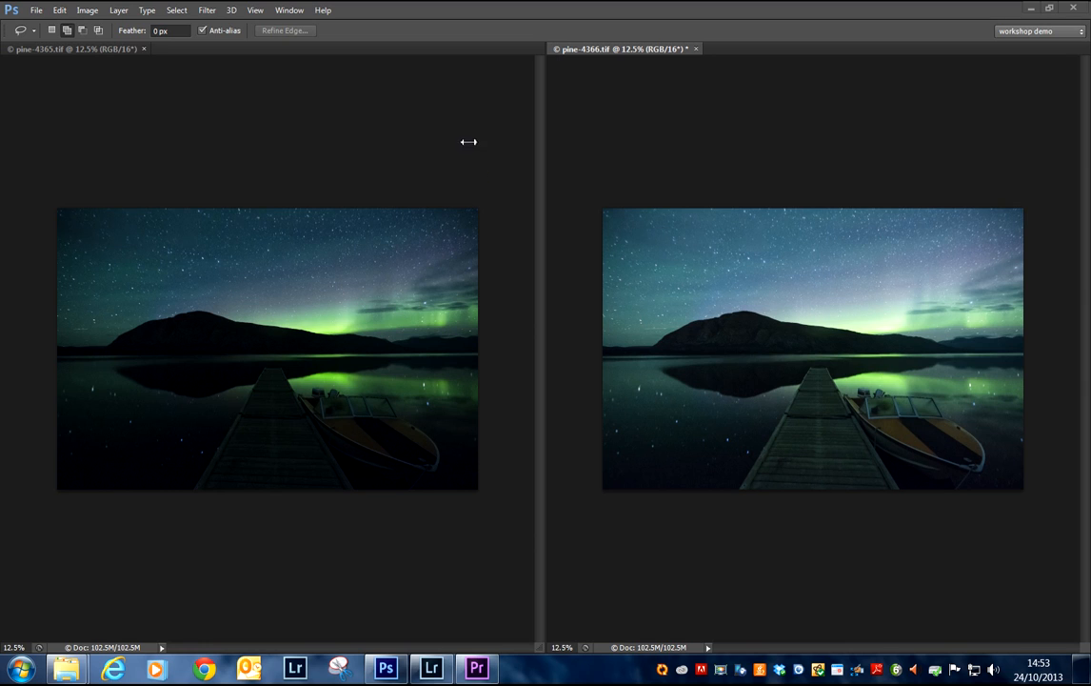
Select the entire pine-4365.tif image and cut it to the clipboard.
left_click(72, 44)
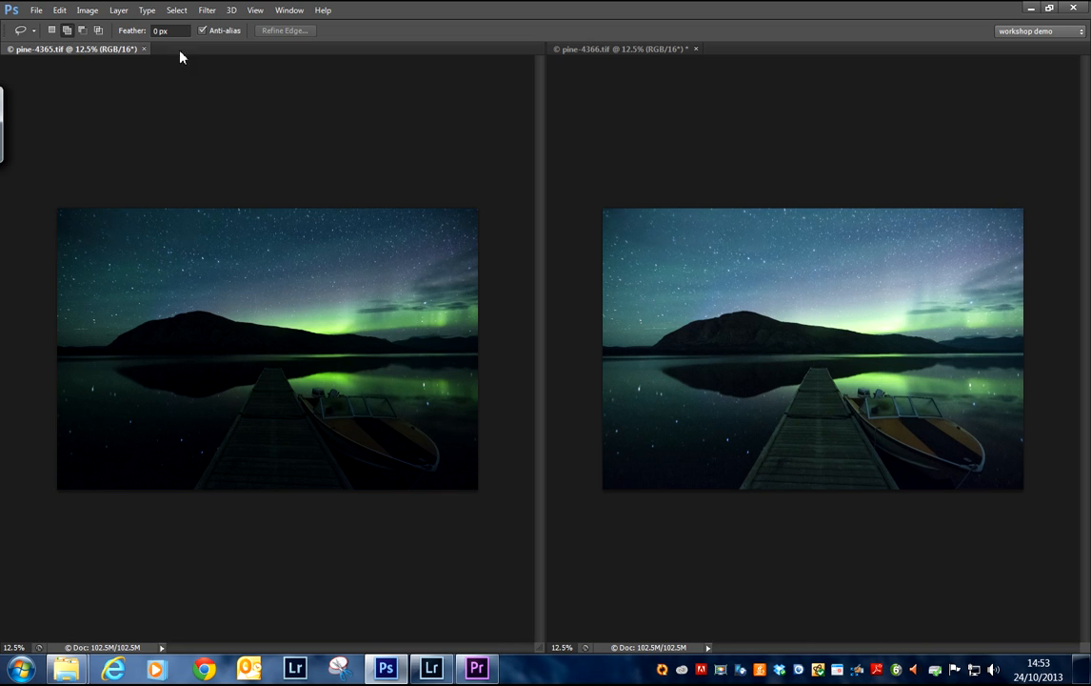
left_click(177, 11)
left_click(167, 27)
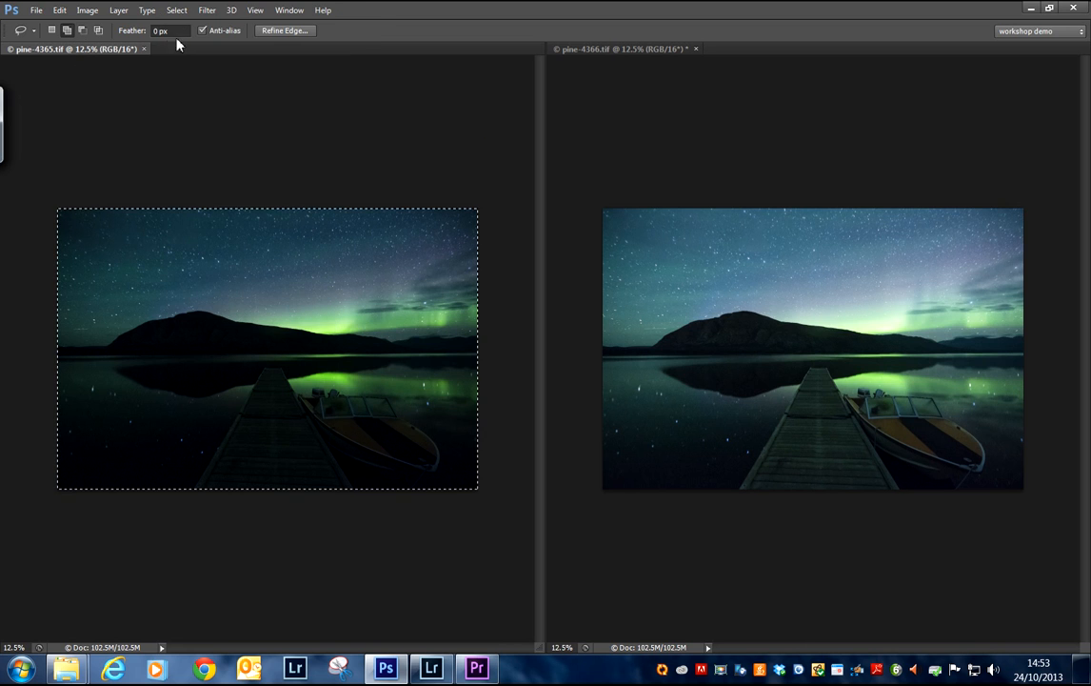
left_click(59, 10)
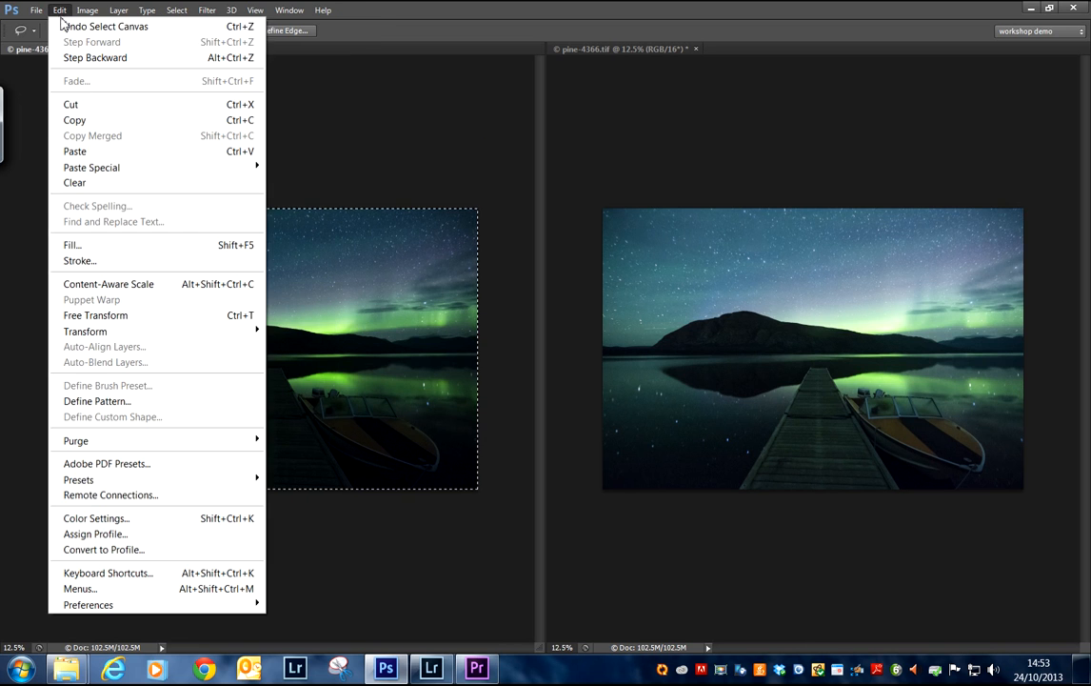
left_click(82, 105)
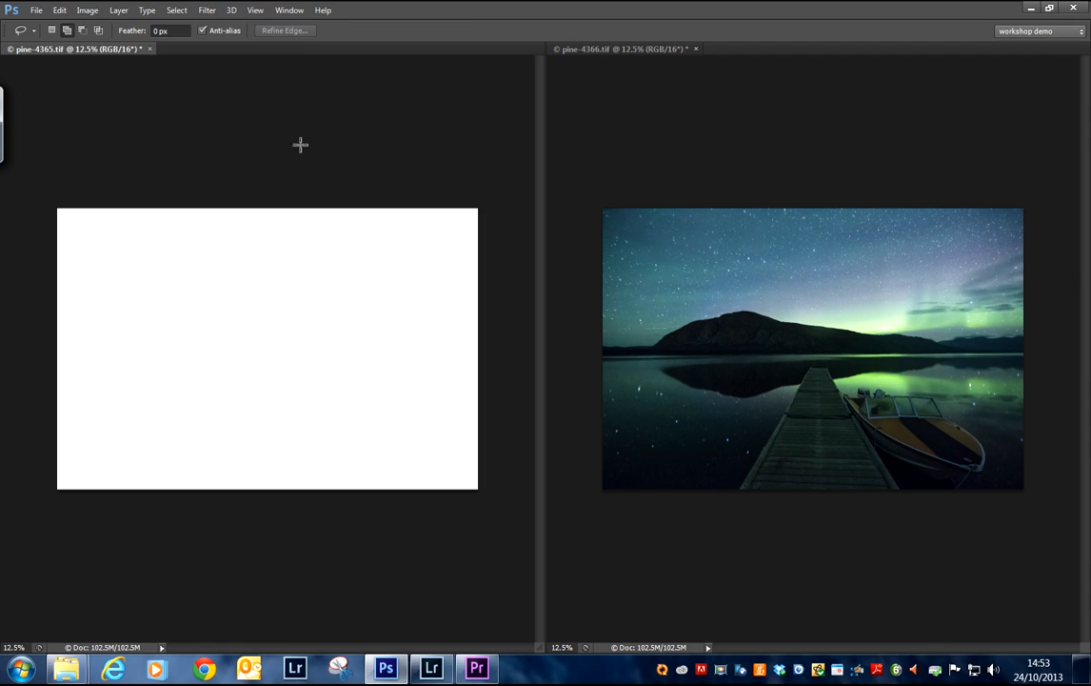
Close pine-4365.tif without saving and paste the cut image as a new layer over pine-4366.tif.
left_click(150, 49)
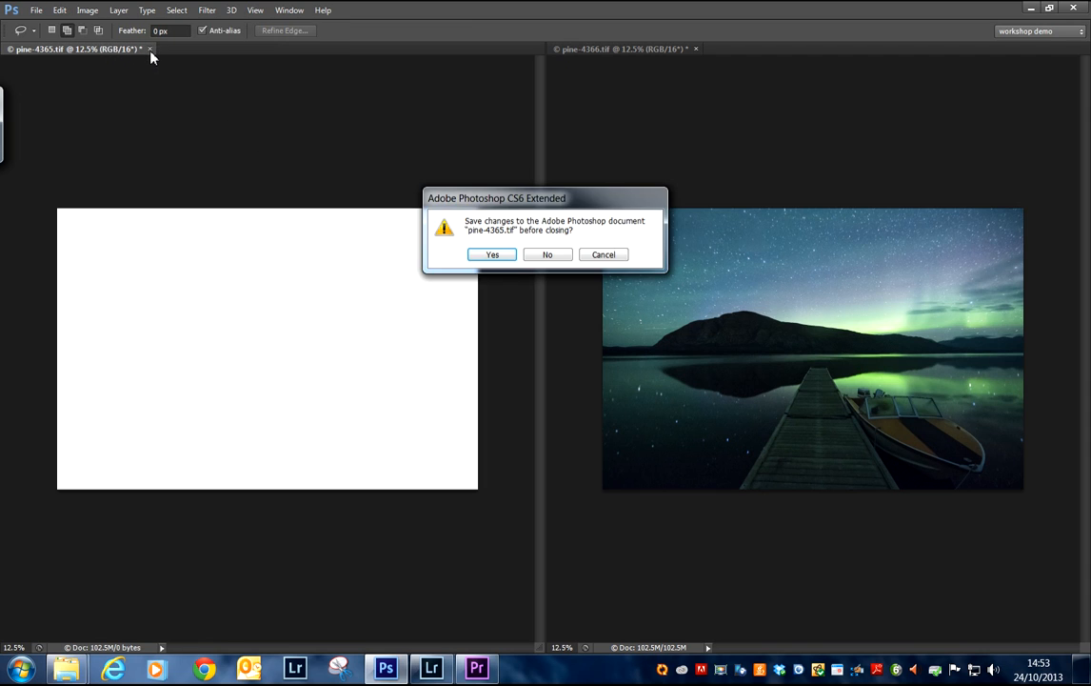
left_click(548, 255)
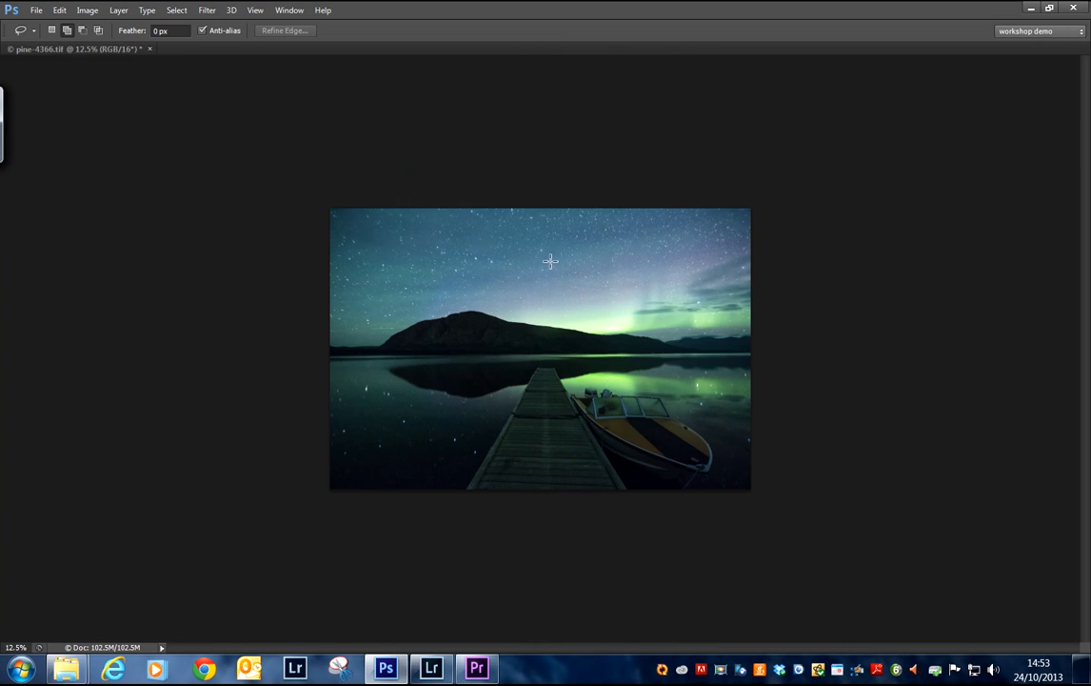
left_click(62, 11)
left_click(81, 153)
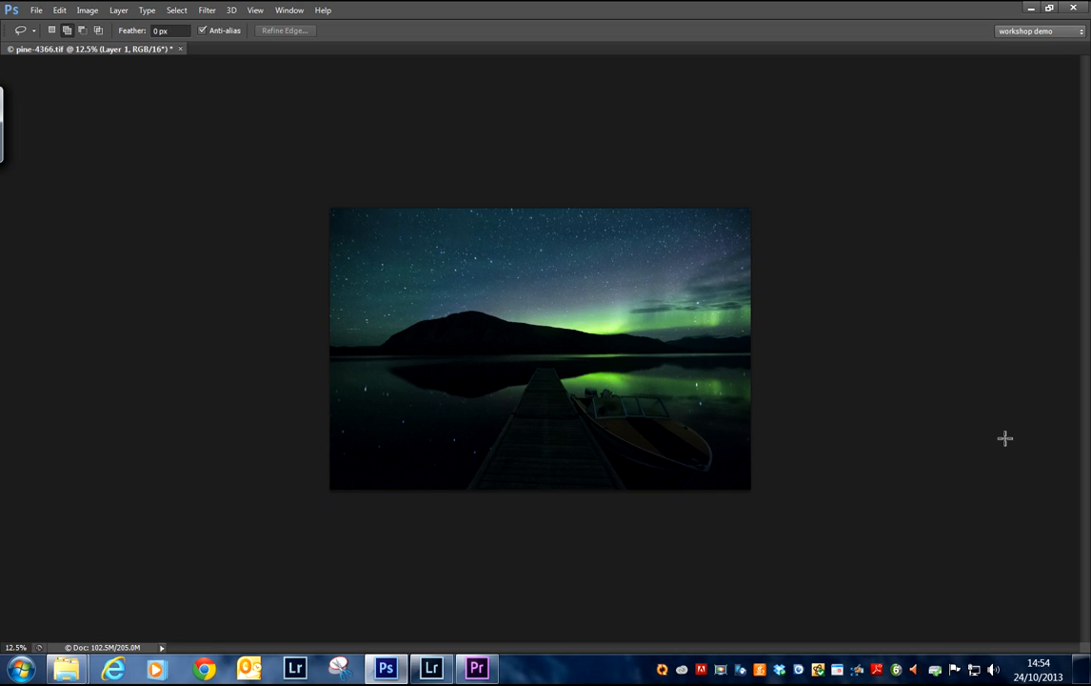
key("ctrl+plus")
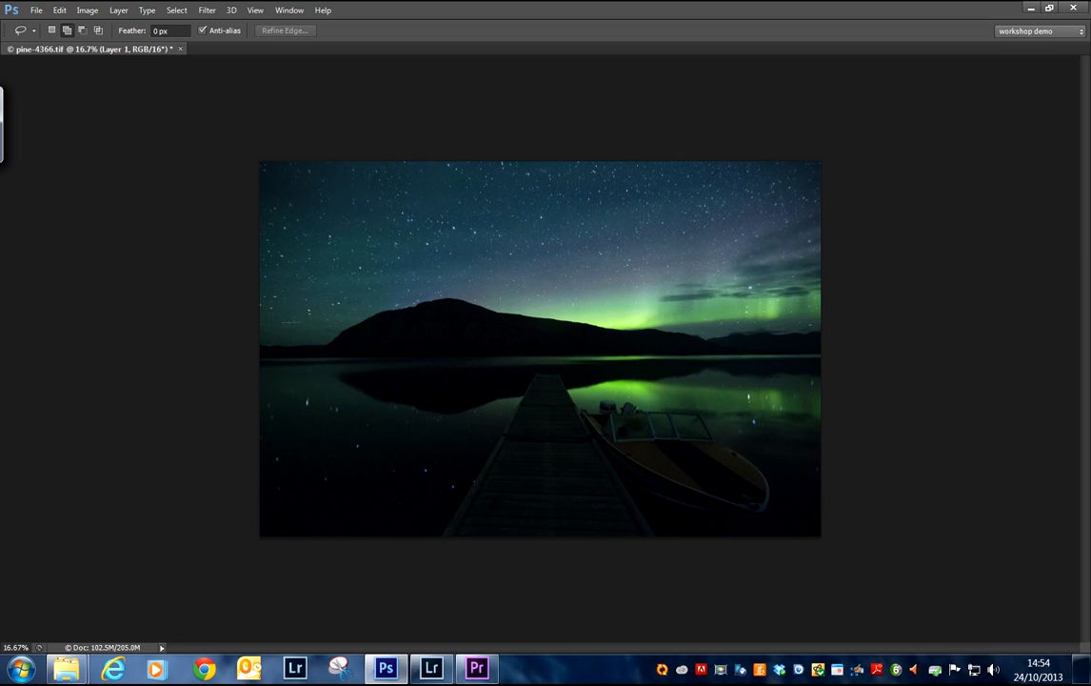
Compare the dark and bright exposures by hiding and showing Layer 1, leaving it visible.
left_click_drag(1090, 287, 918, 271)
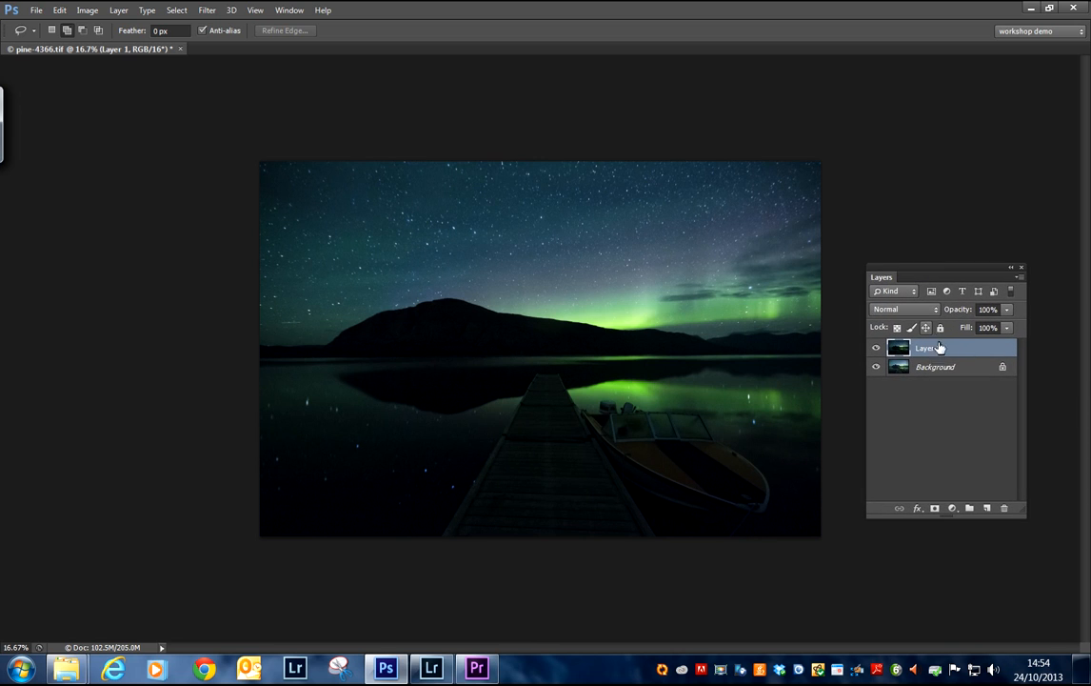
left_click(877, 350)
left_click(877, 349)
left_click(877, 349)
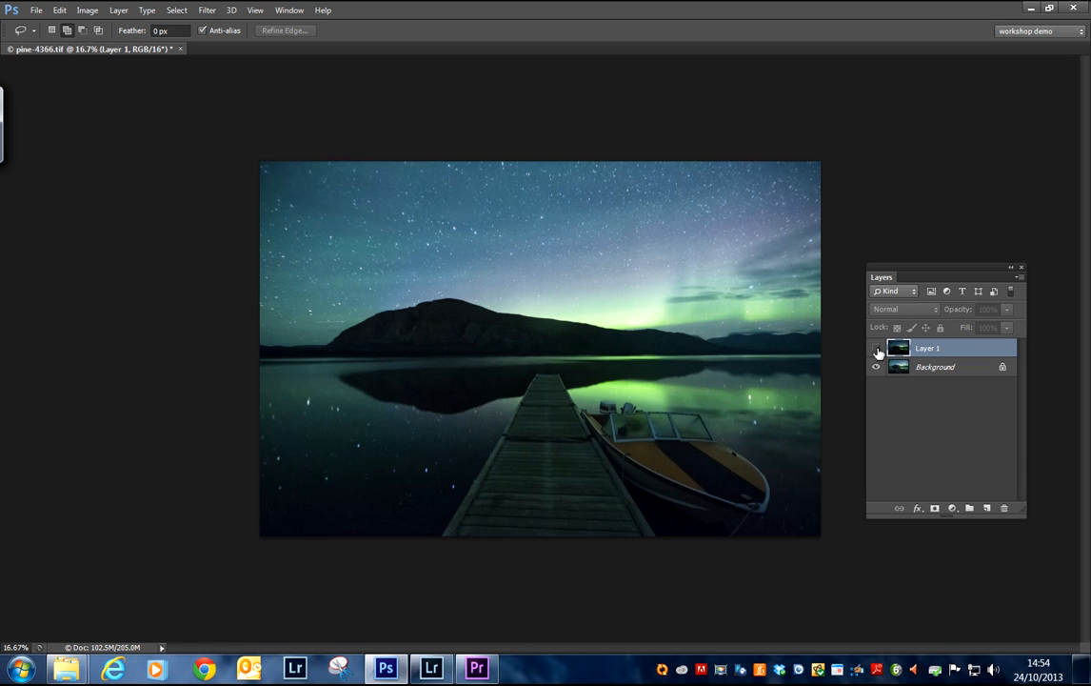
left_click(877, 349)
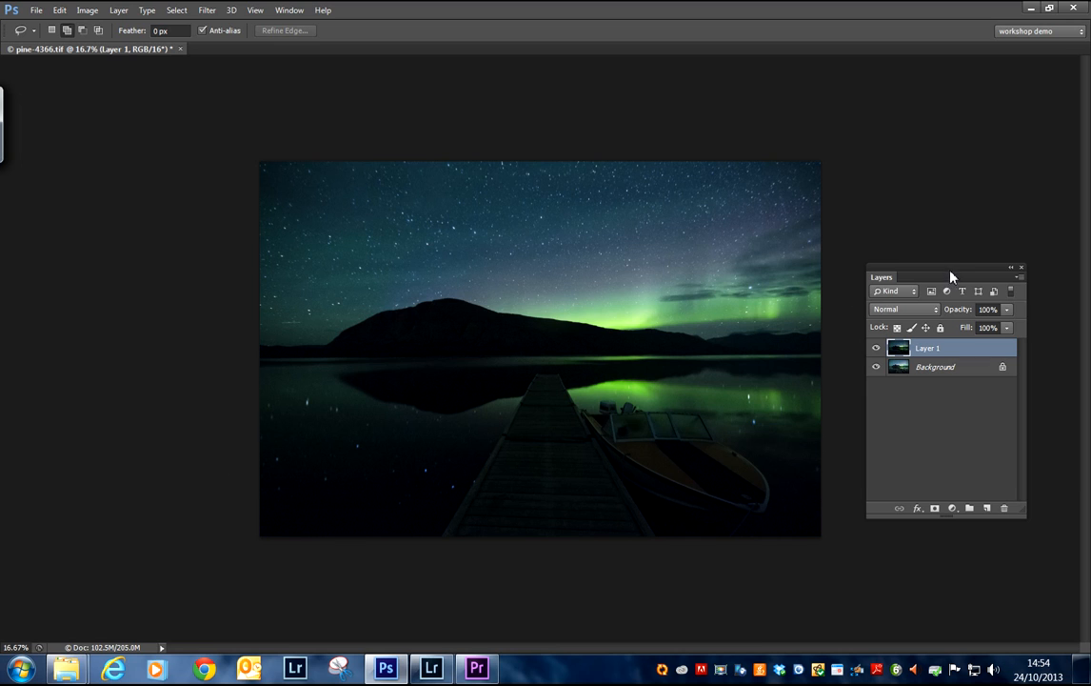
left_click_drag(946, 269, 1090, 270)
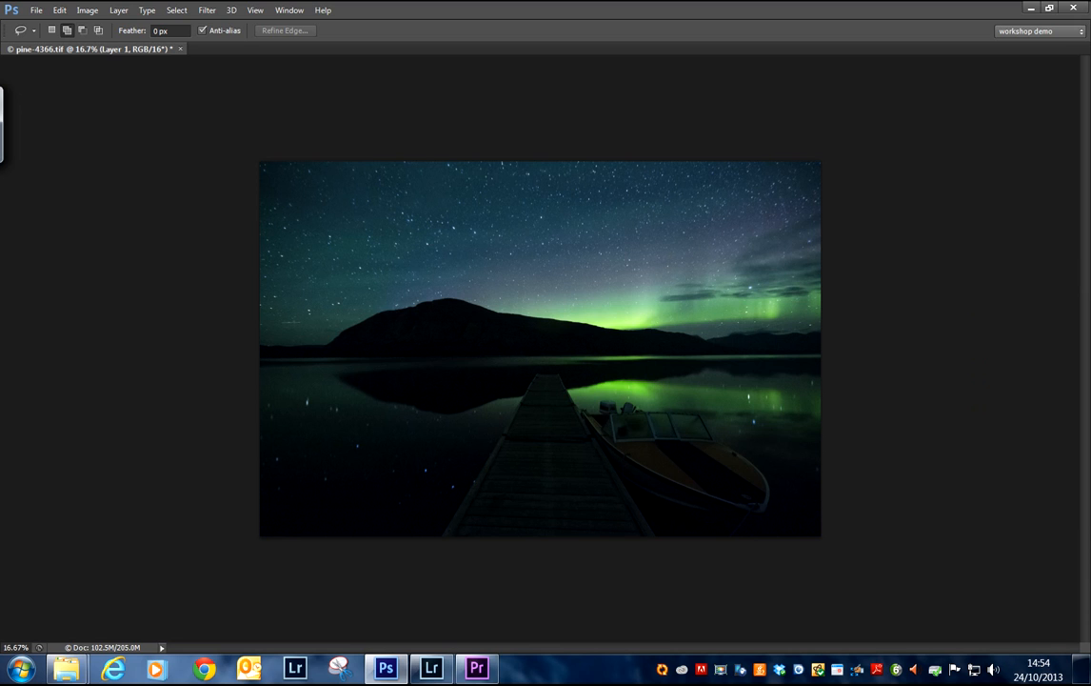
Draw a Lasso selection around the whole sky, running its lower edge through the mountain and along the far shoreline.
mouse_move(1090, 197)
left_mouse_down()
mouse_move(919, 197)
mouse_move(959, 161)
left_mouse_up()
left_click(949, 202)
mouse_move(238, 360)
left_mouse_down()
mouse_move(358, 353)
mouse_move(422, 327)
mouse_move(631, 359)
mouse_move(877, 353)
mouse_move(949, 215)
mouse_move(933, 81)
mouse_move(402, 71)
mouse_move(131, 81)
mouse_move(76, 326)
left_mouse_up()
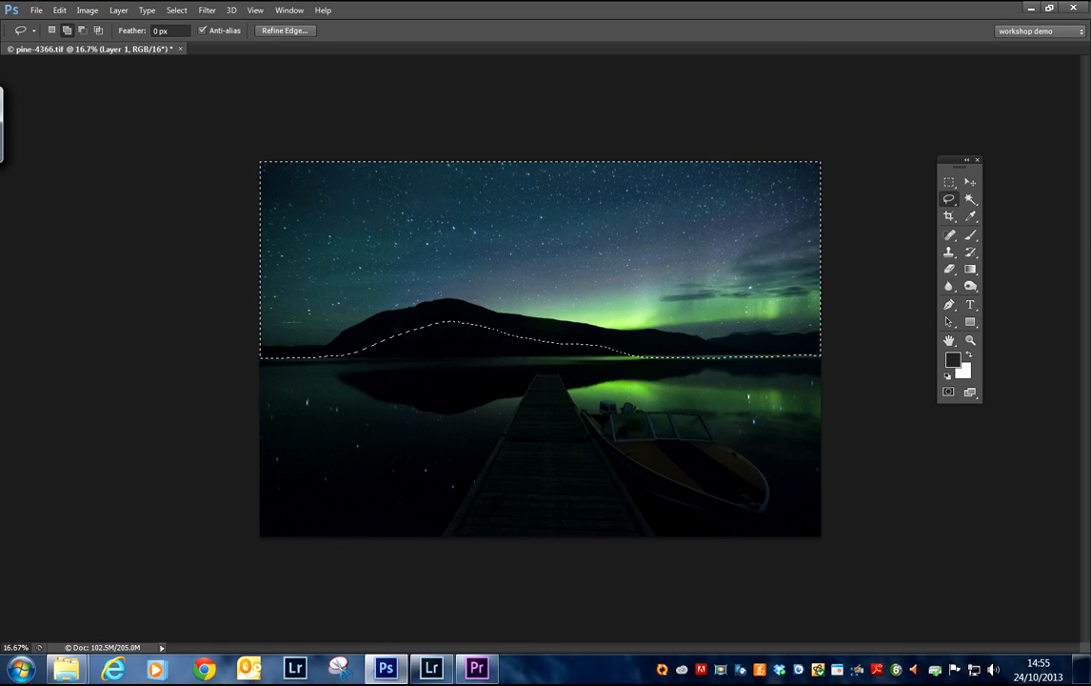
Create a new action named Feather 200 in the Select set and start recording it.
left_click_drag(1090, 181, 154, 156)
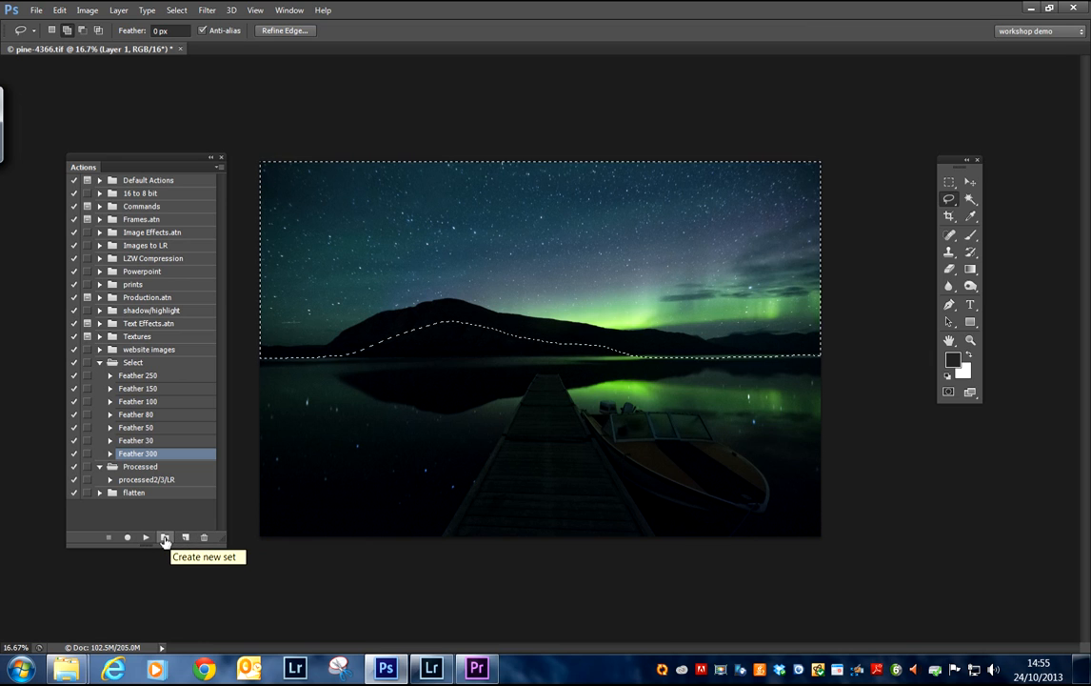
left_click(133, 363)
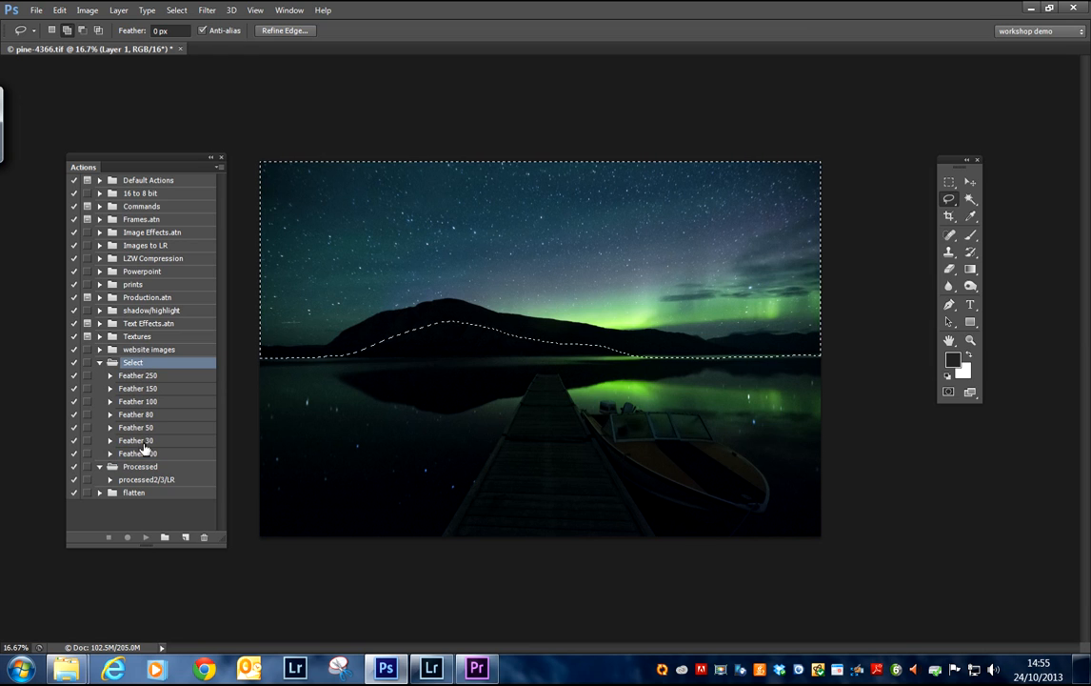
left_click(186, 538)
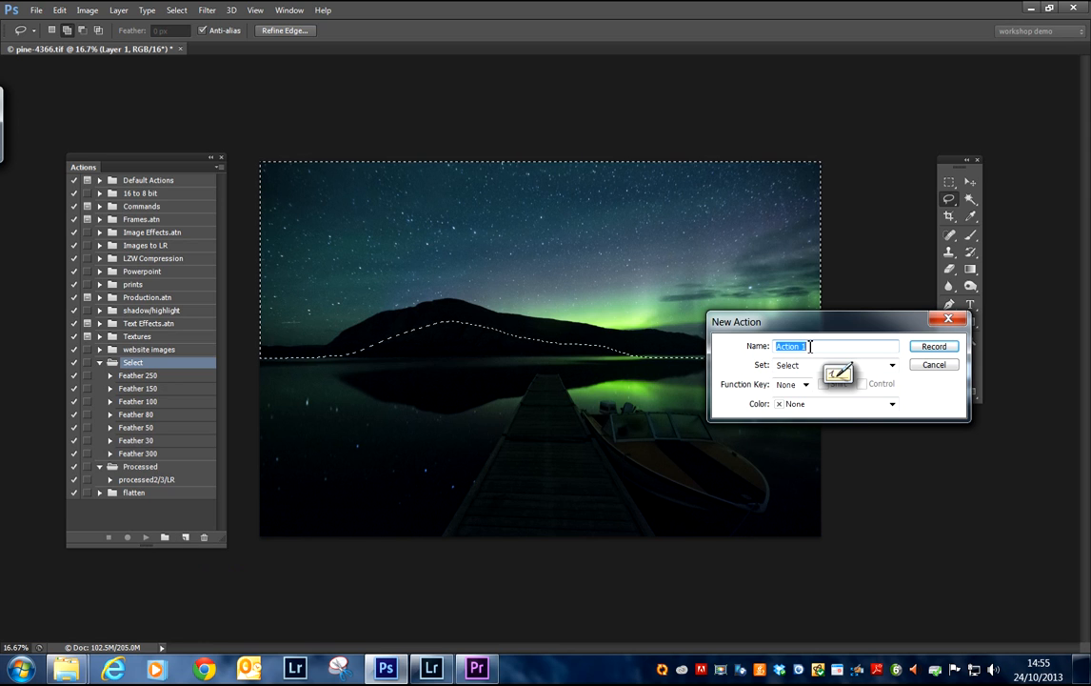
type("Feather 200")
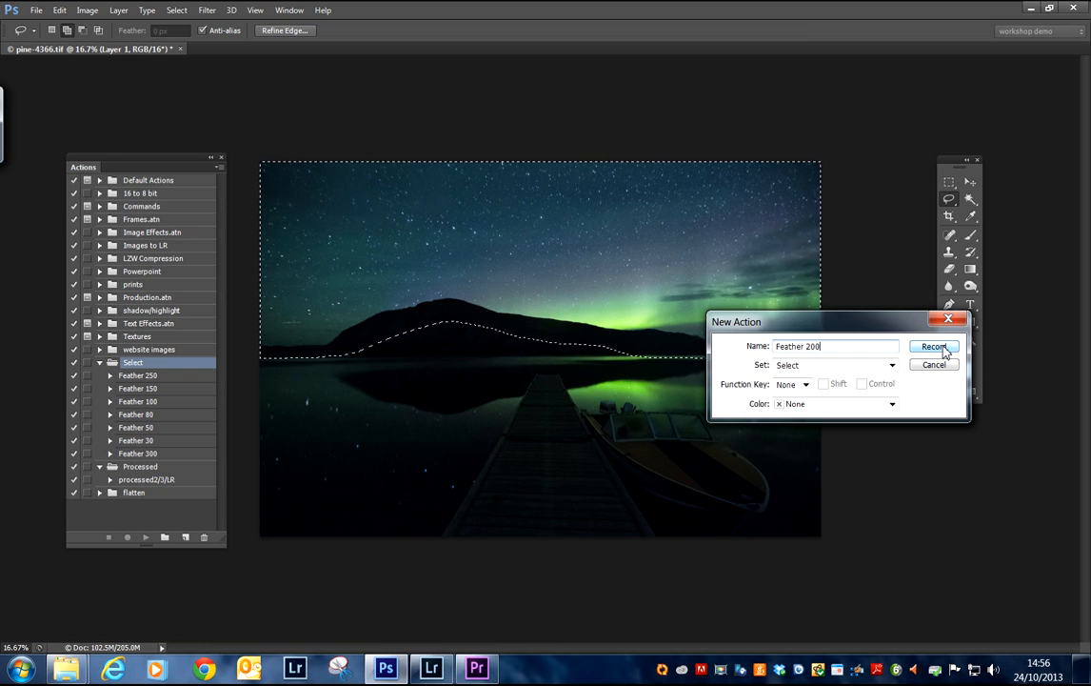
left_click(933, 346)
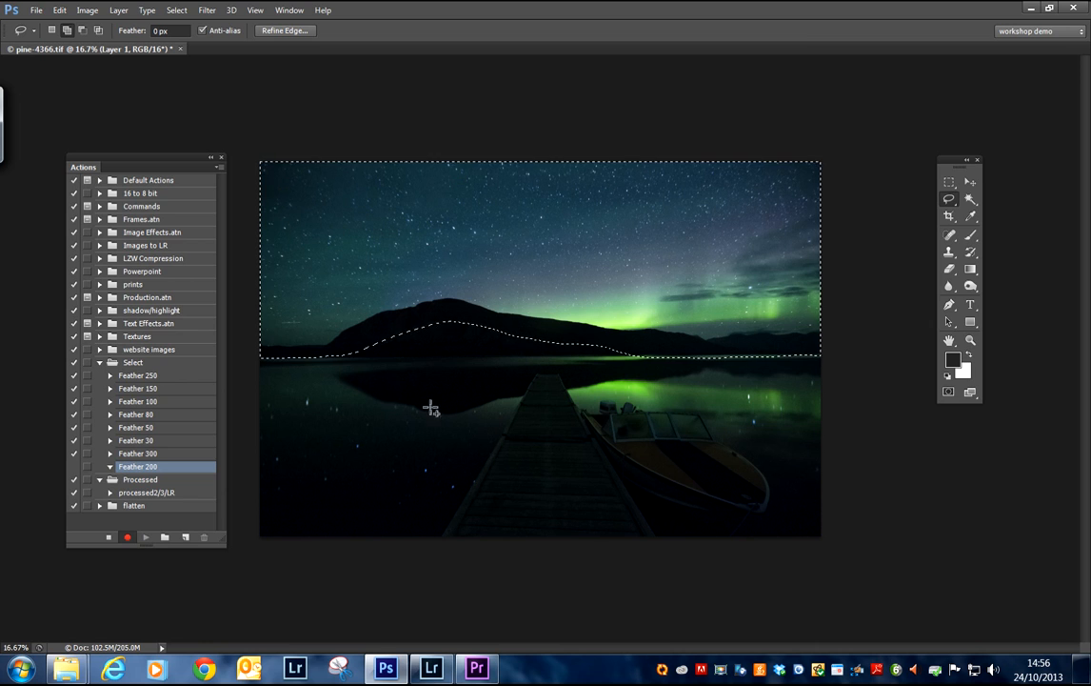
Record feathering the sky selection by 200 pixels, then stop recording and collapse the Feather 200 action.
left_click(174, 9)
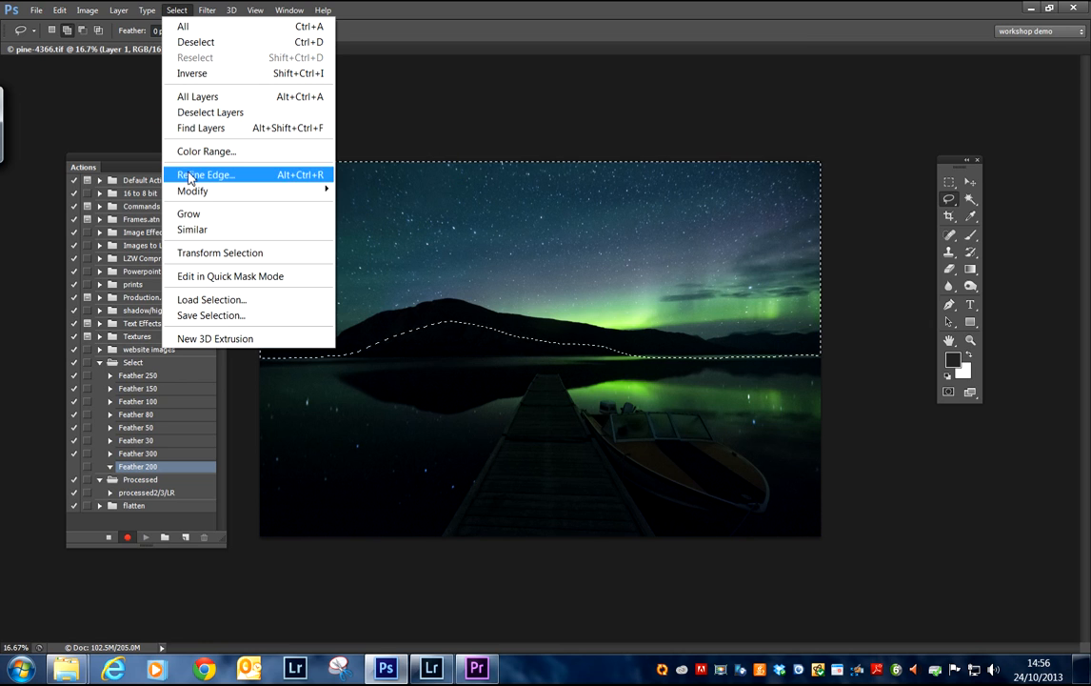
mouse_move(193, 194)
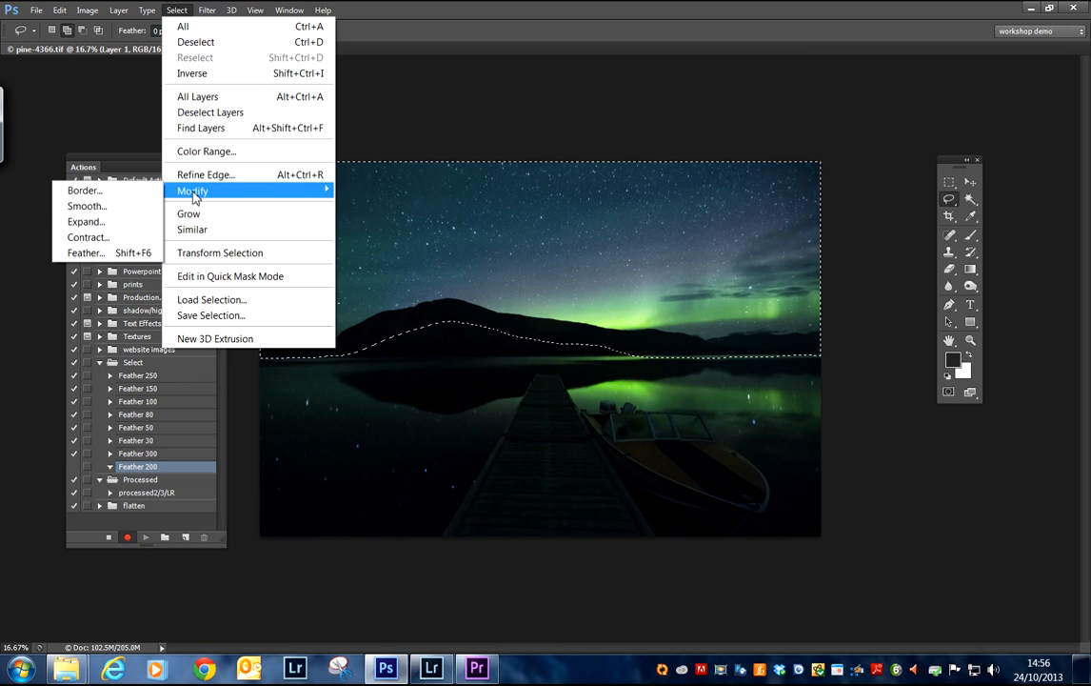
left_click(100, 252)
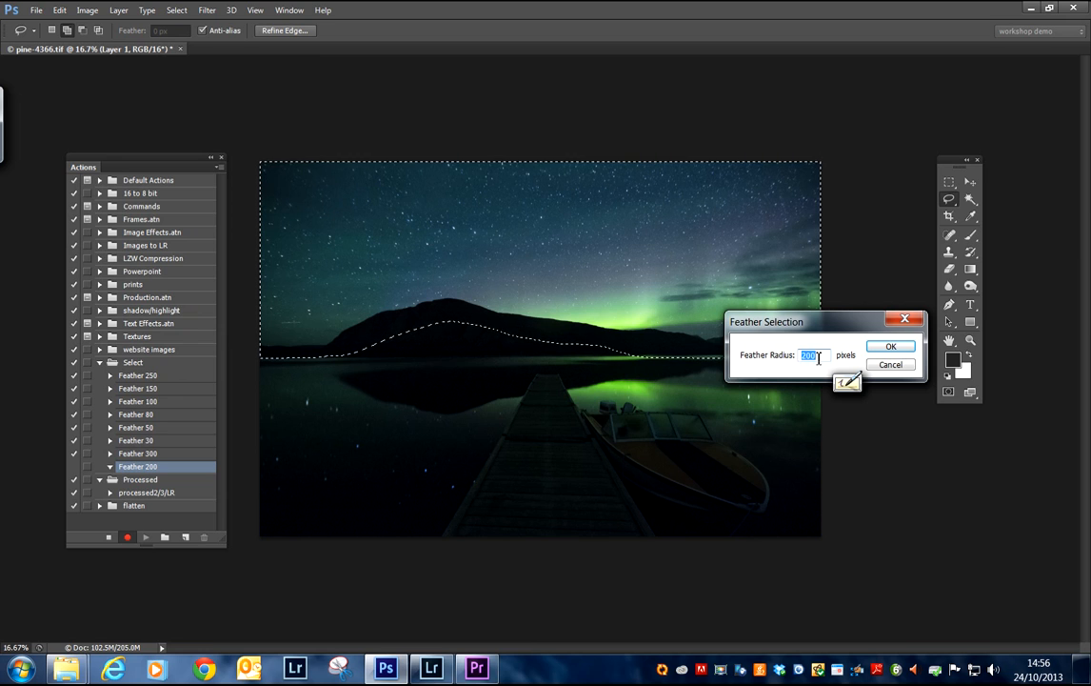
type("200")
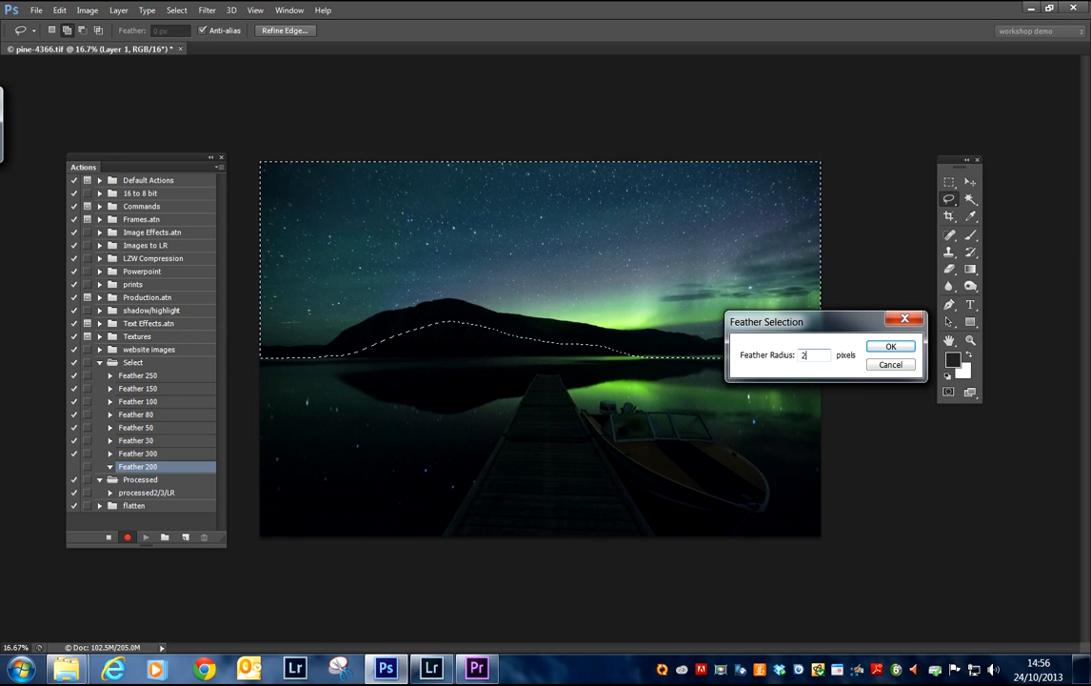
left_click(891, 346)
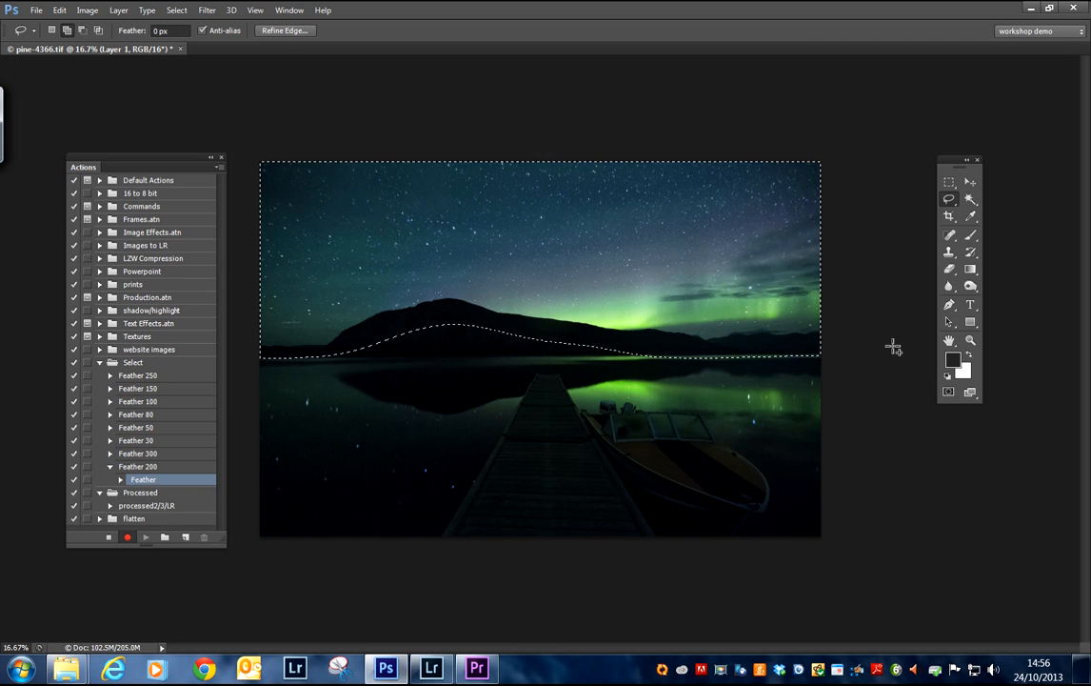
left_click(110, 539)
left_click(110, 467)
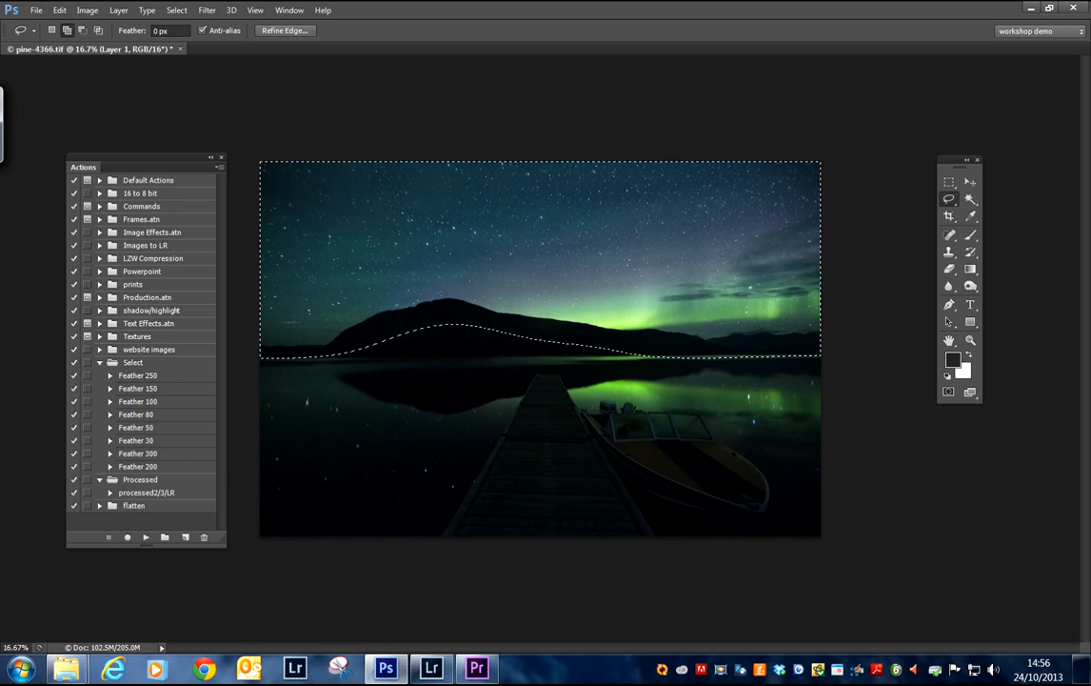
Revert the image to its Lasso history state and play the Feather 200 action on the sky selection.
key("F7")
left_click_drag(869, 425, 1090, 419)
left_click_drag(1090, 367, 903, 421)
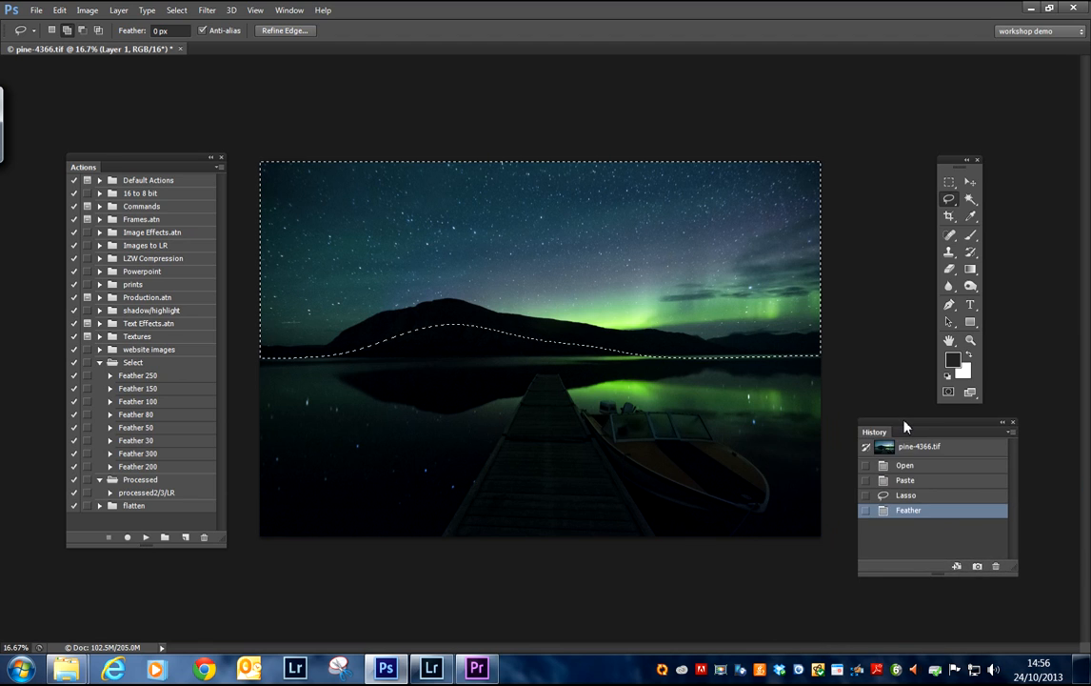
left_click(910, 496)
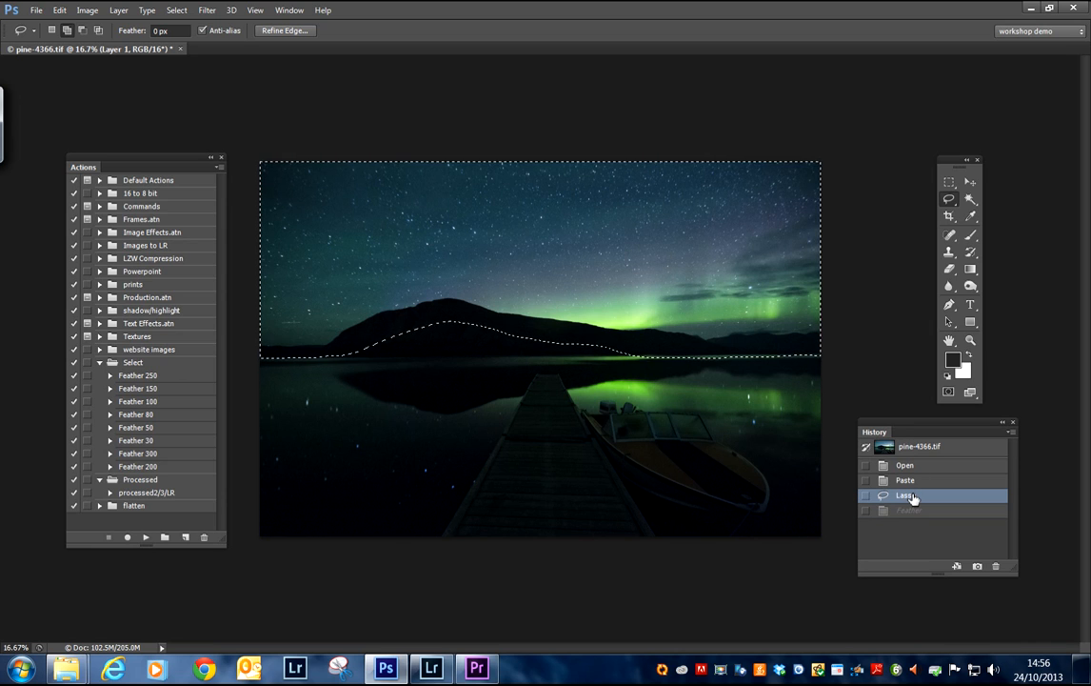
left_click(139, 466)
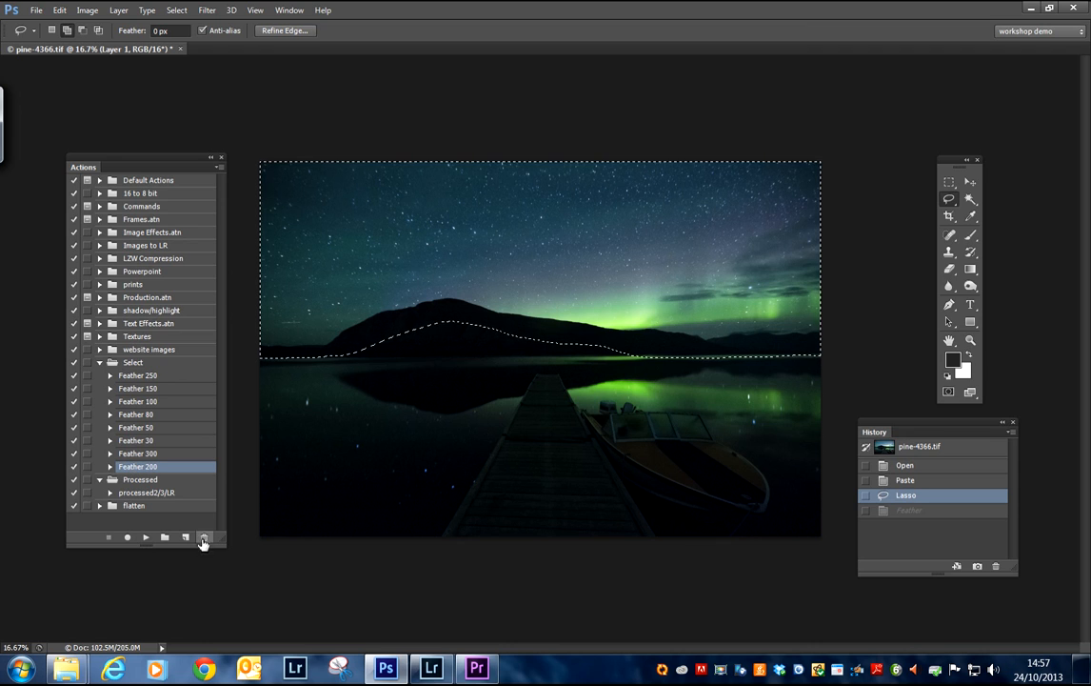
left_click(146, 539)
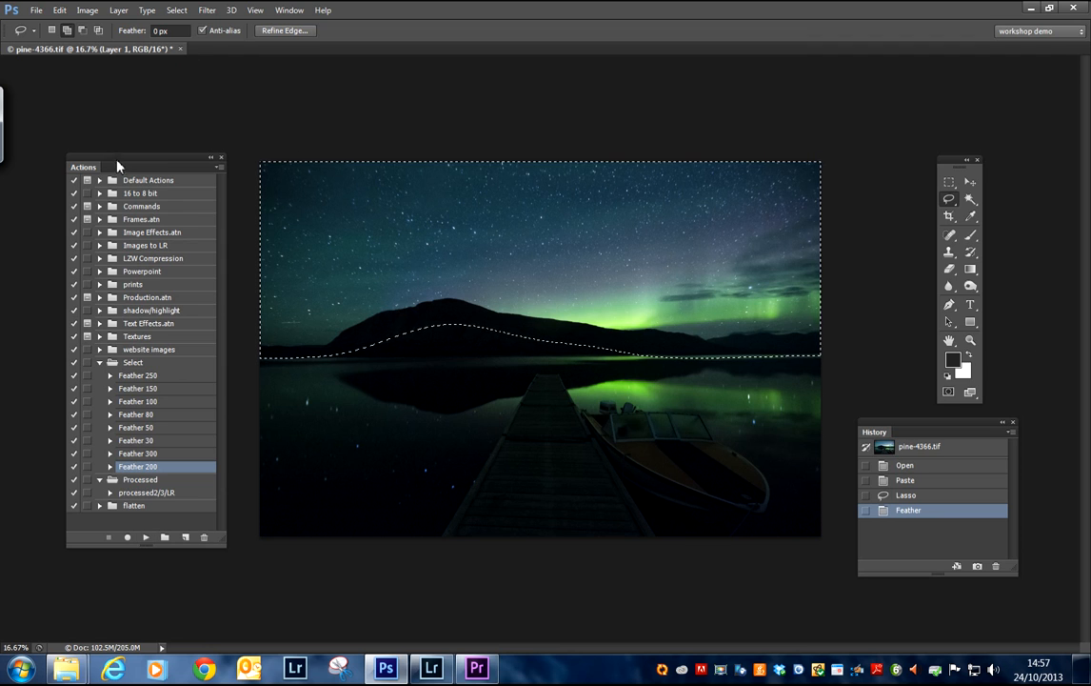
Move the Actions, History and tools panels farther away from the image to clear the workspace.
left_click_drag(122, 163, 92, 156)
left_click_drag(876, 432, 910, 450)
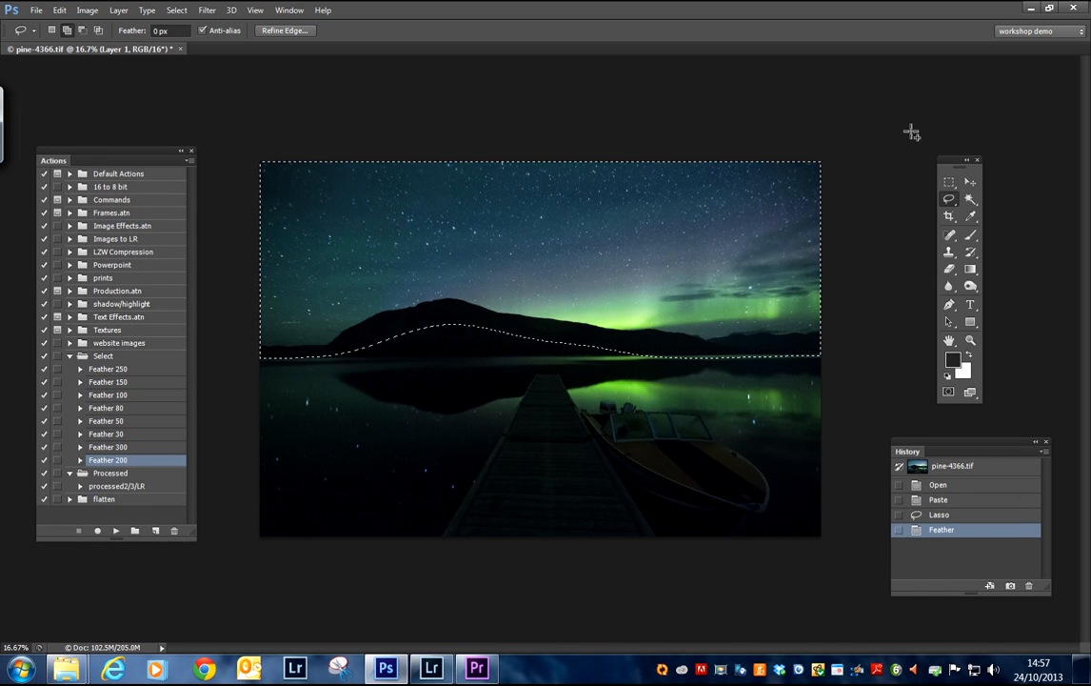
left_click_drag(950, 163, 1003, 86)
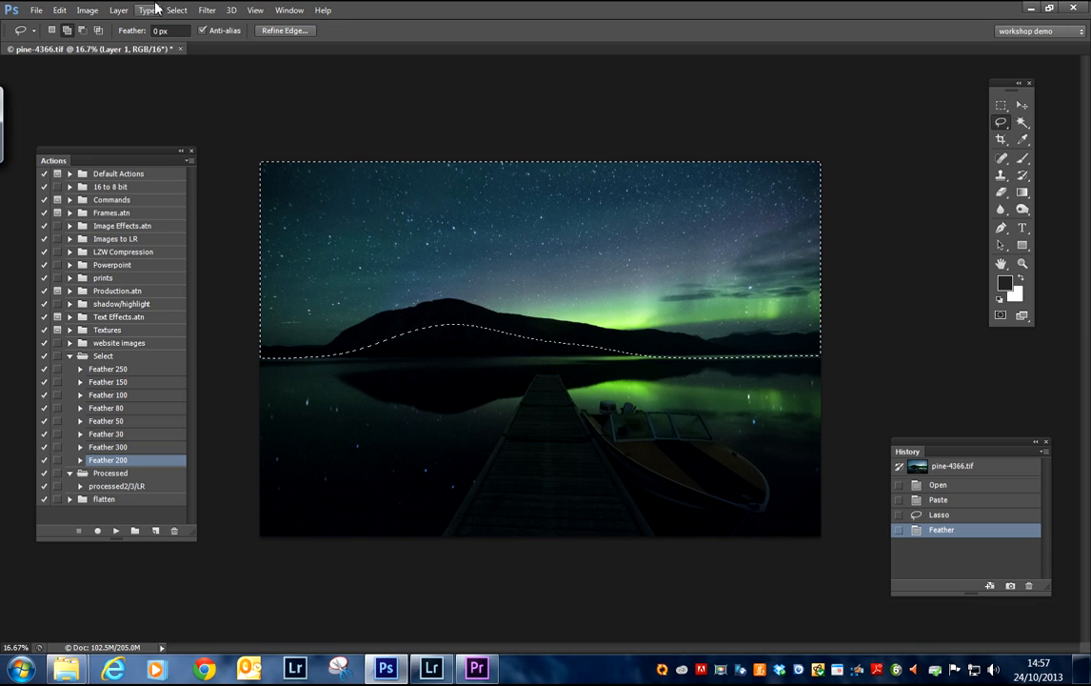
Add a layer mask to Layer 1 that reveals the feathered sky selection, and display the Layers panel beside the image.
left_click(118, 10)
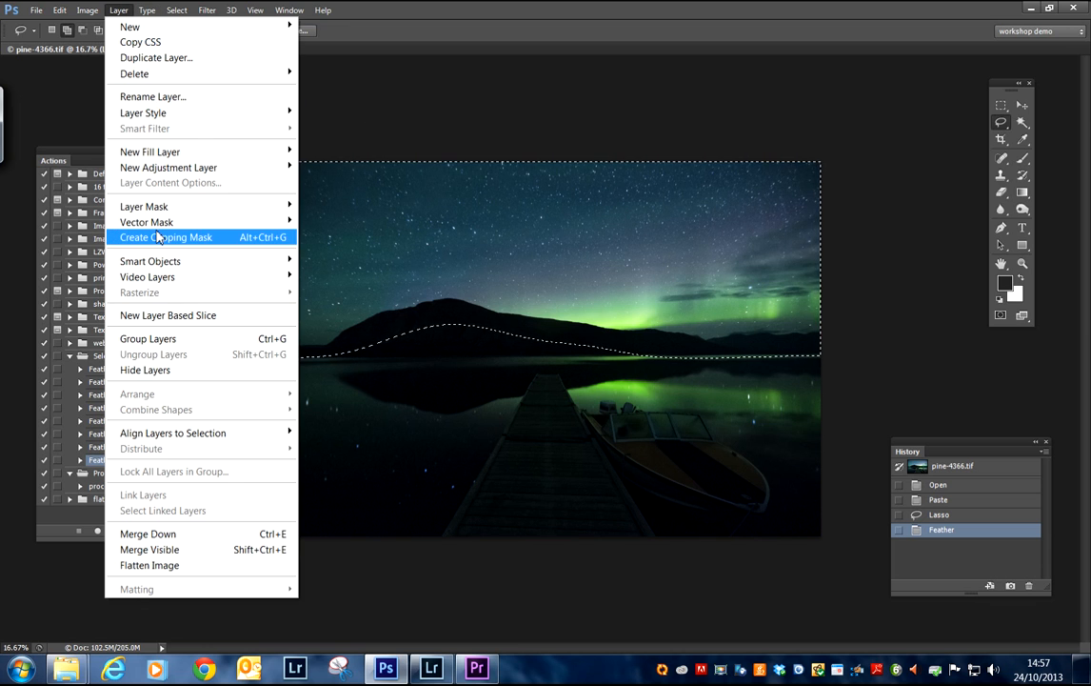
mouse_move(219, 206)
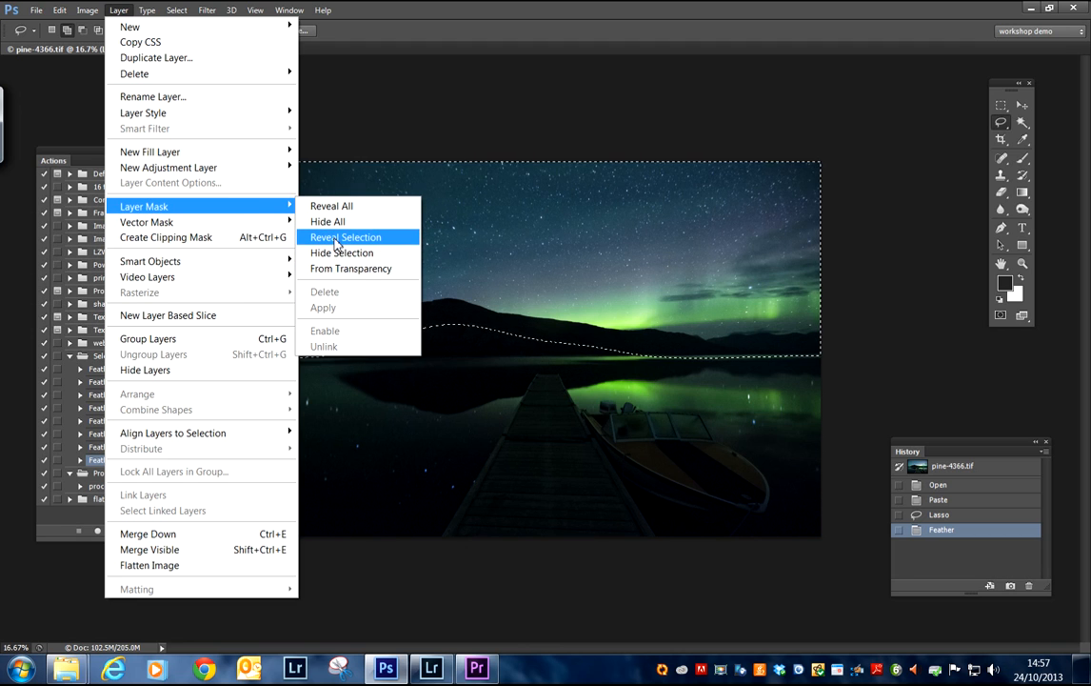
left_click(335, 238)
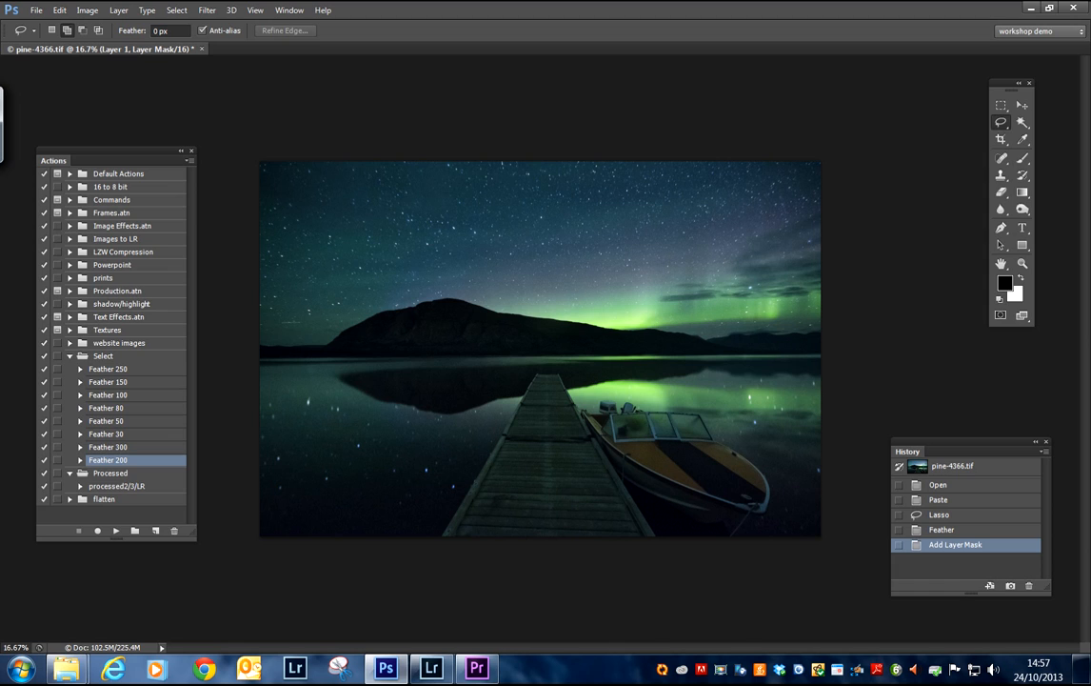
key("F7")
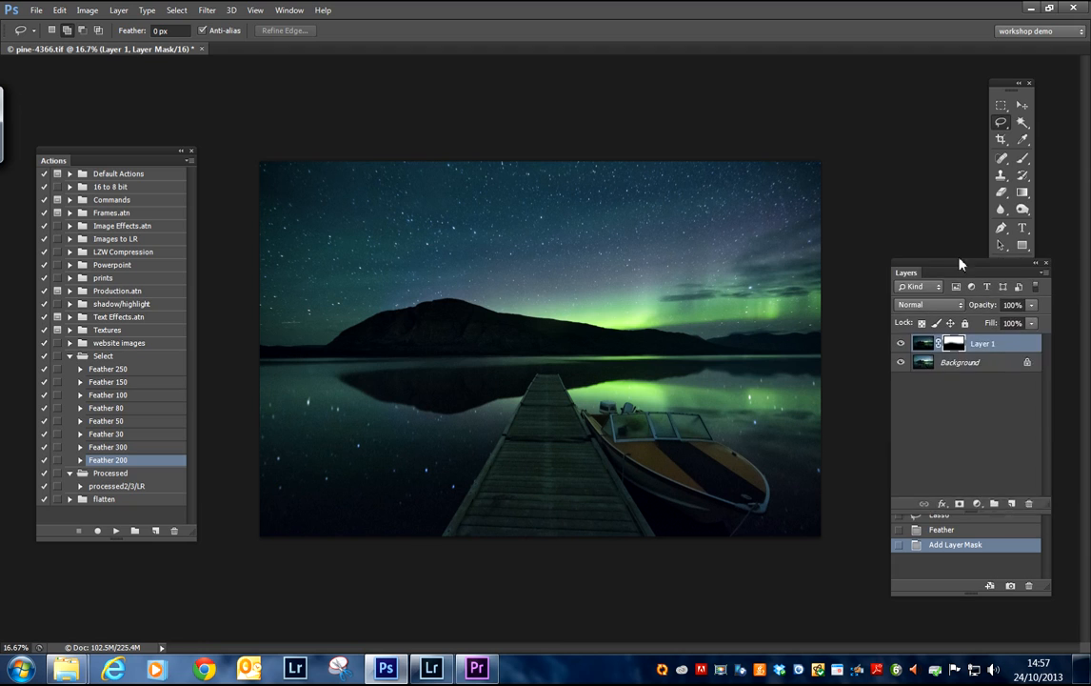
left_click_drag(969, 258, 909, 194)
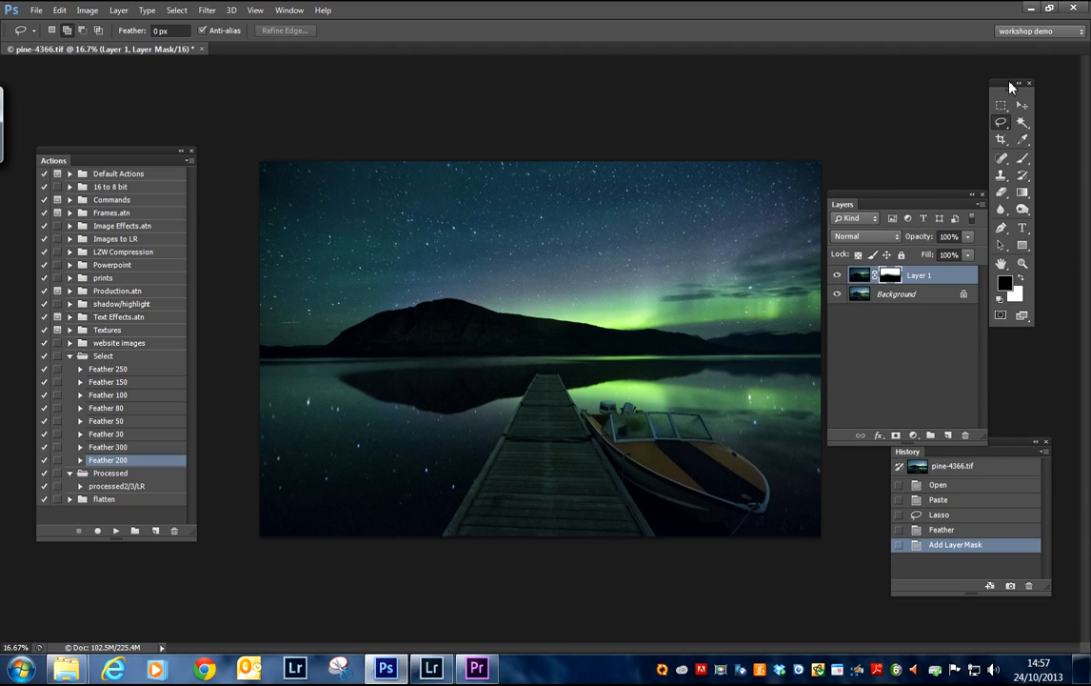
Move the tools, History and Actions panels out of view and shift the Layers panel farther from the image.
left_click_drag(1009, 84, 1013, 82)
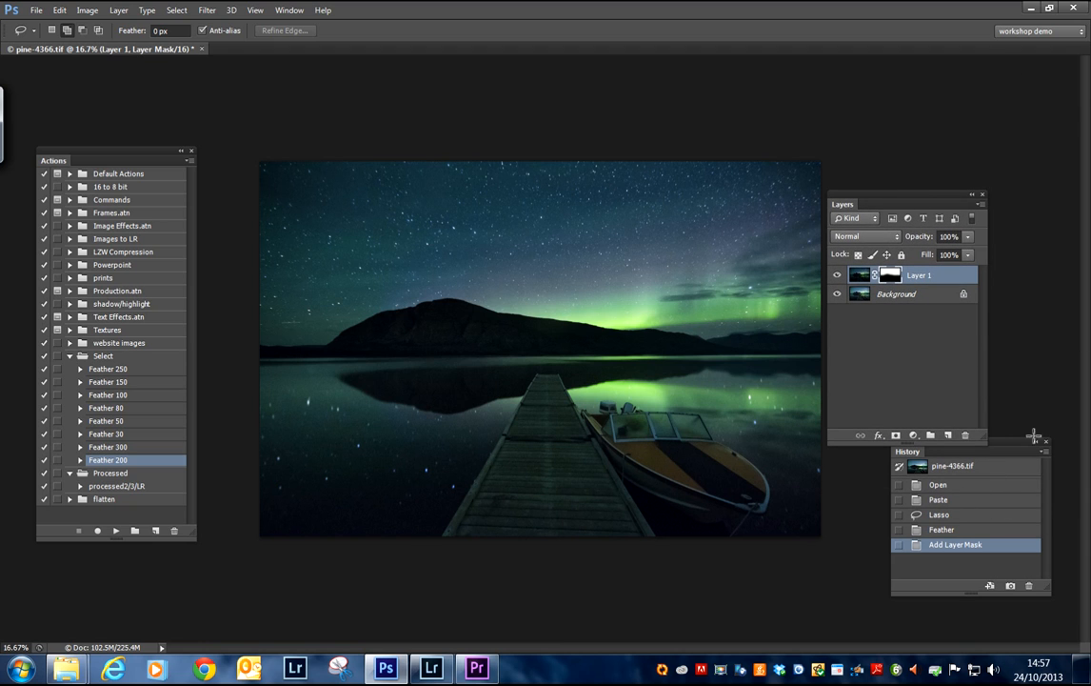
left_click_drag(1024, 442, 1090, 440)
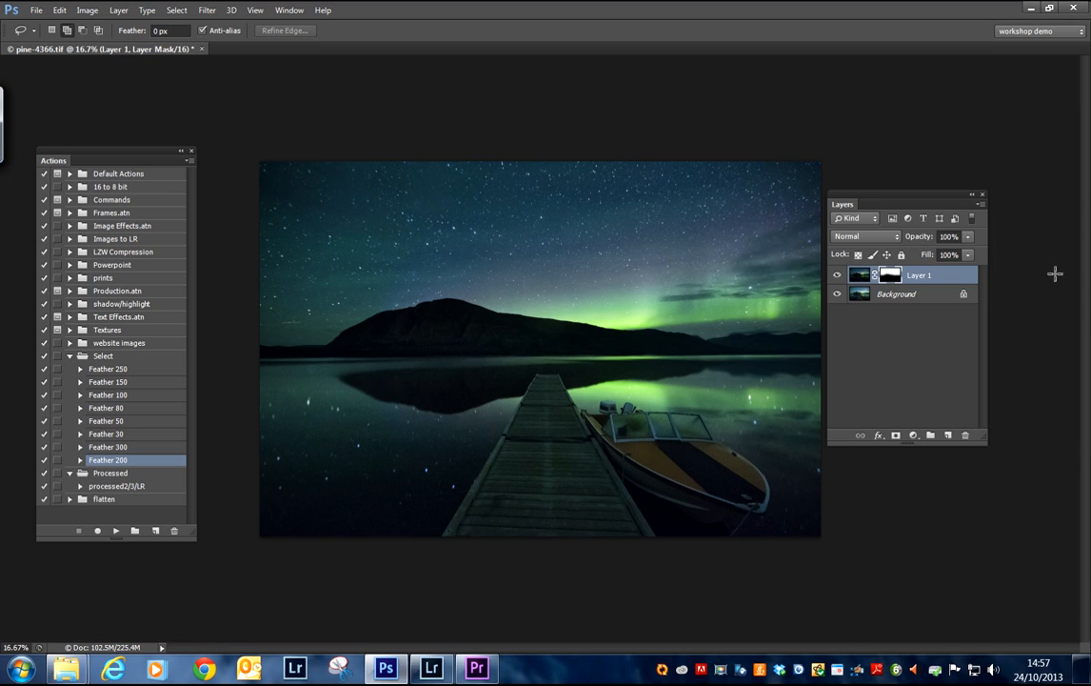
left_click_drag(907, 200, 964, 188)
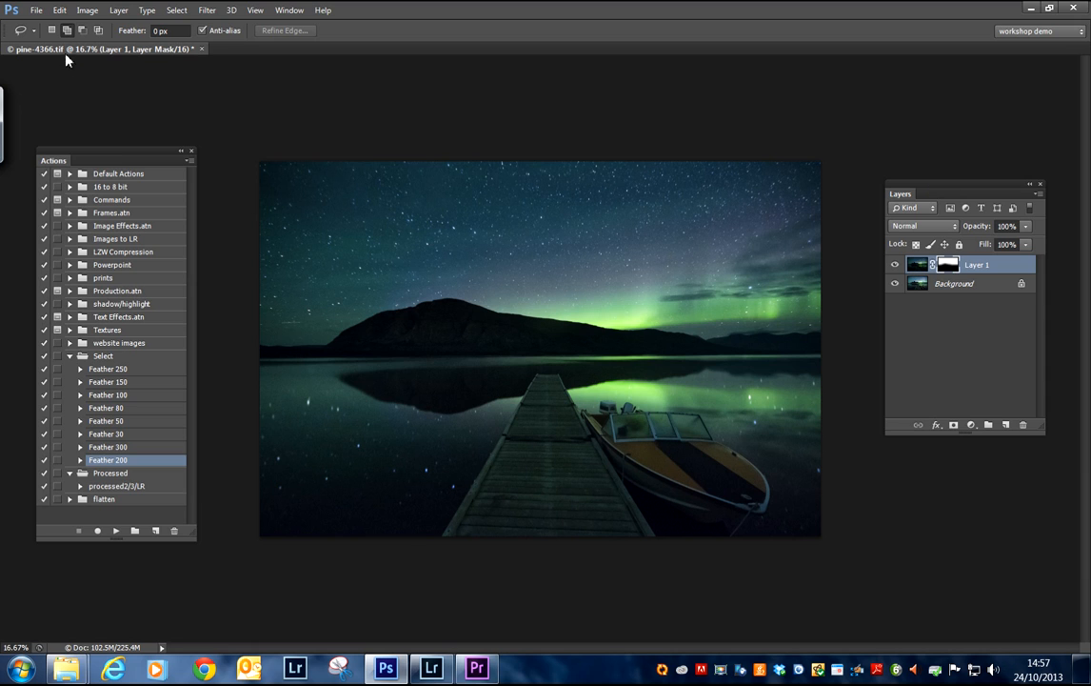
left_click_drag(114, 156, 1090, 153)
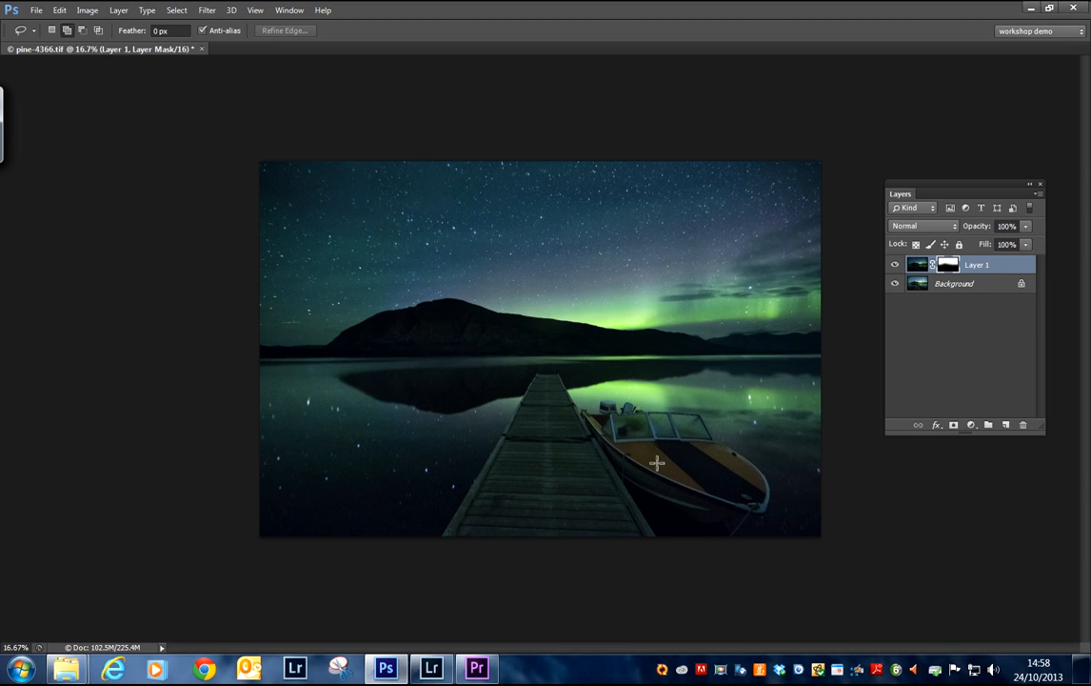
Compare the blend by hiding and showing Layer 1, and make the Background layer active.
left_click(896, 269)
left_click(897, 268)
left_click(897, 268)
left_click(897, 268)
left_click(917, 267)
left_click(919, 285)
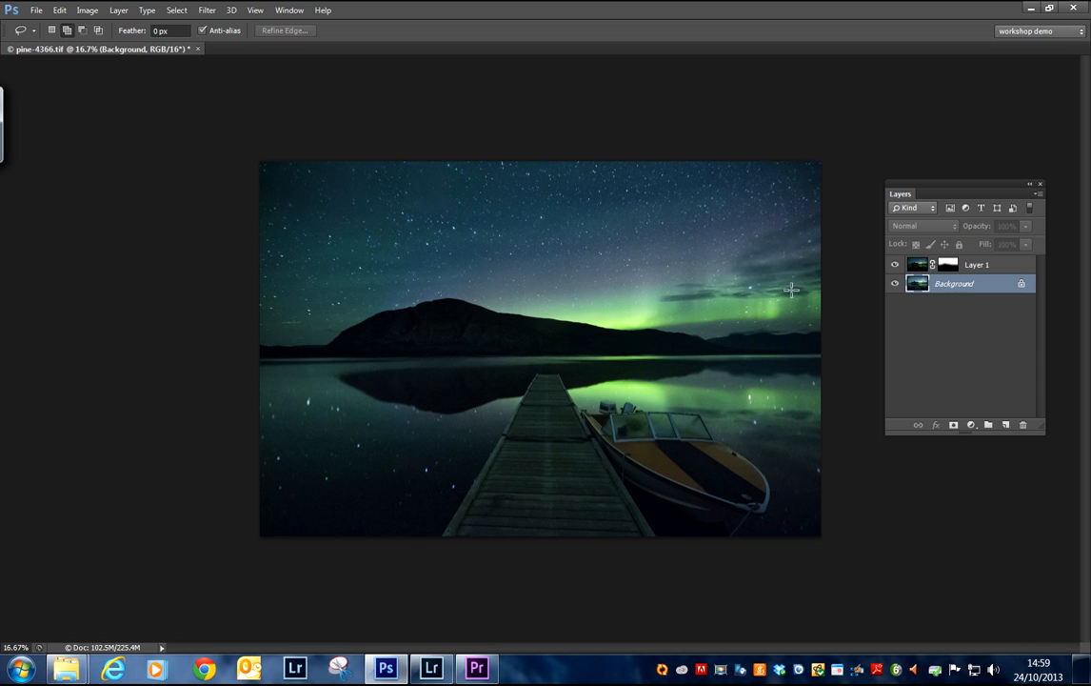
left_click(86, 10)
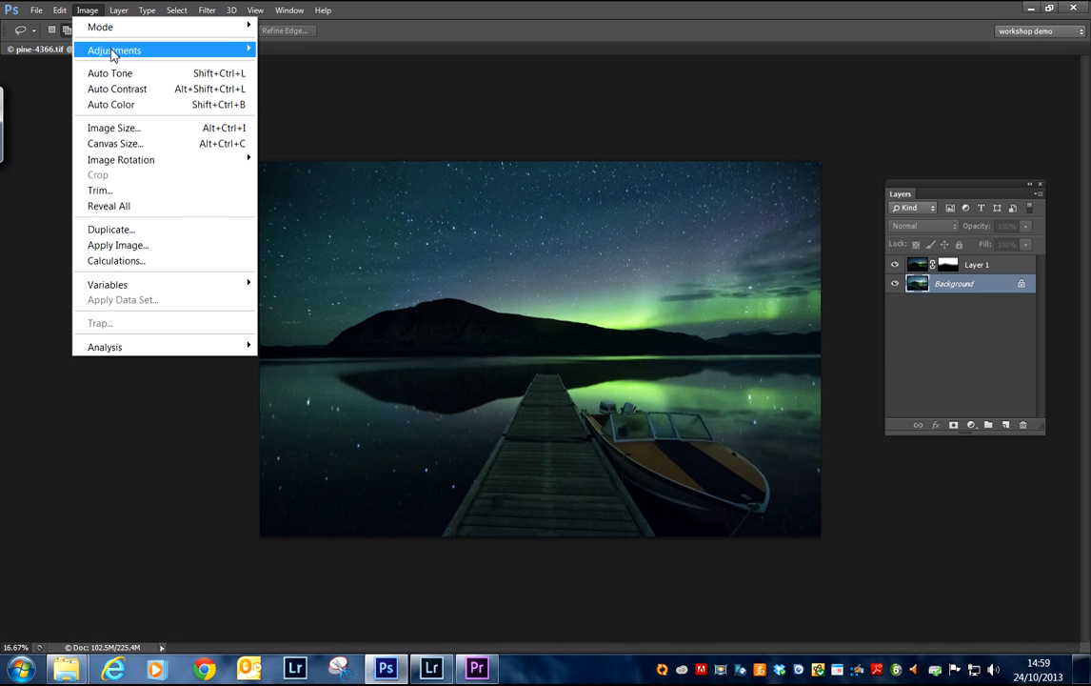
mouse_move(188, 51)
left_click(289, 88)
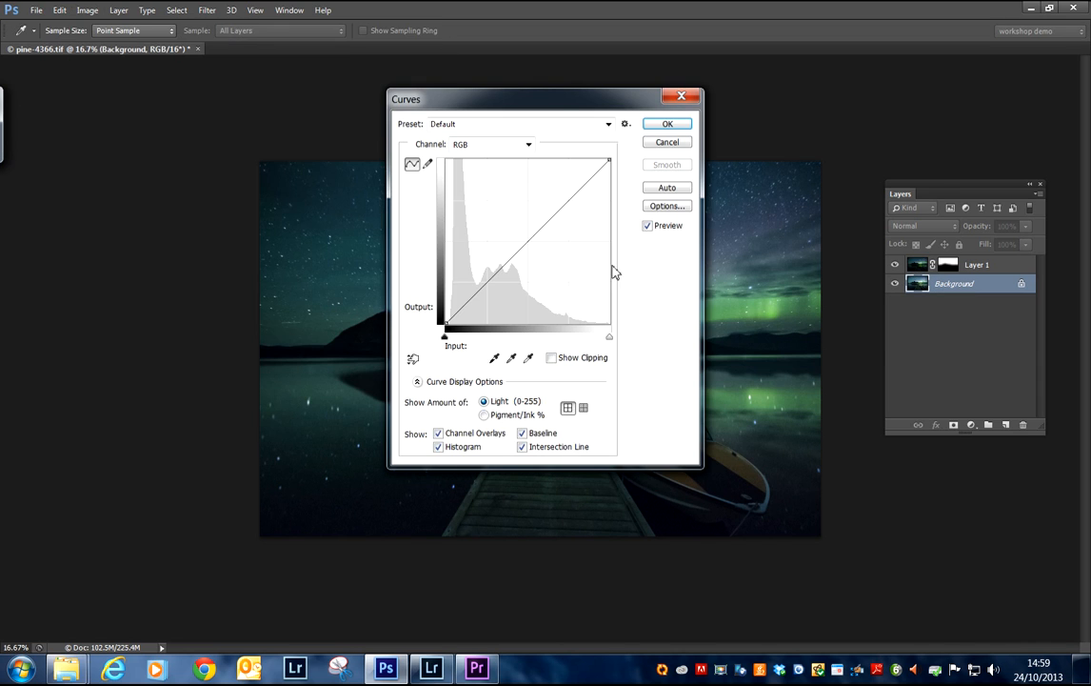
left_click_drag(569, 99, 176, 244)
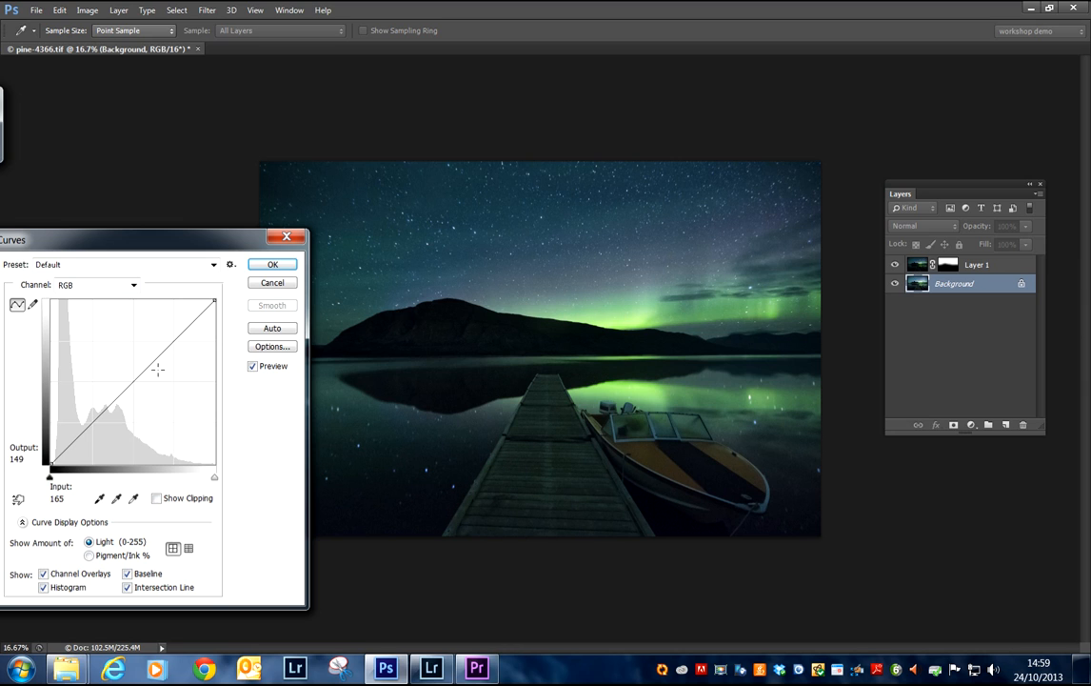
left_click(274, 285)
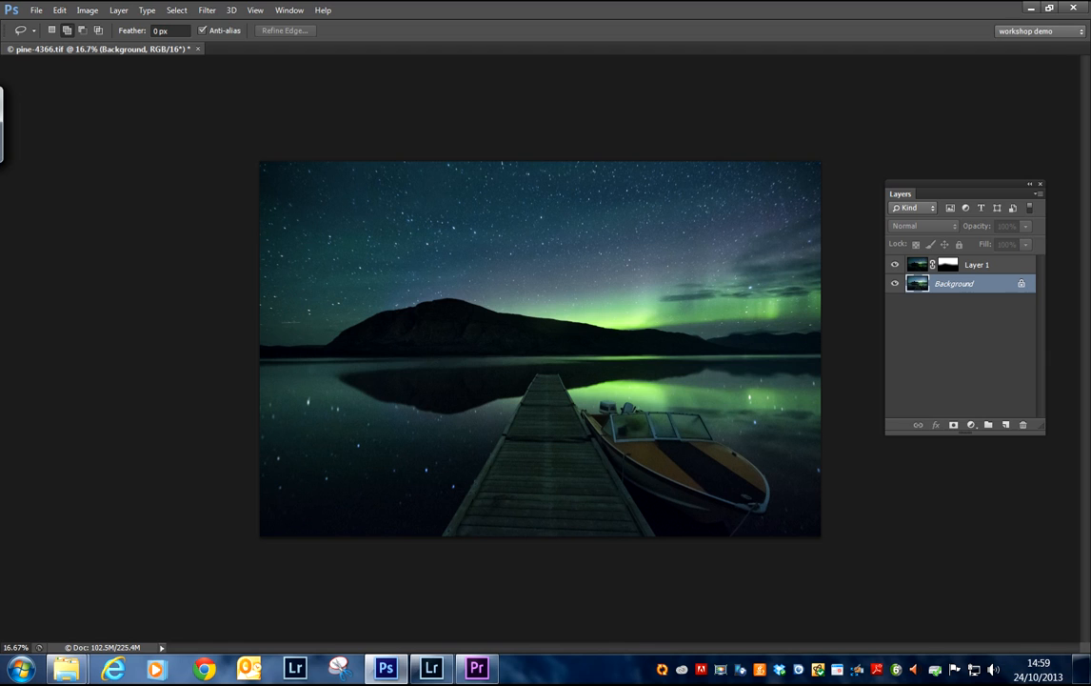
Lasso the foreground across the dock and boat, and feather the selection with the Feather 300 action.
mouse_move(837, 449)
left_mouse_down()
mouse_move(153, 418)
mouse_move(97, 455)
mouse_move(72, 528)
mouse_move(74, 587)
mouse_move(120, 622)
mouse_move(363, 644)
mouse_move(988, 659)
mouse_move(987, 619)
mouse_move(896, 448)
left_mouse_up()
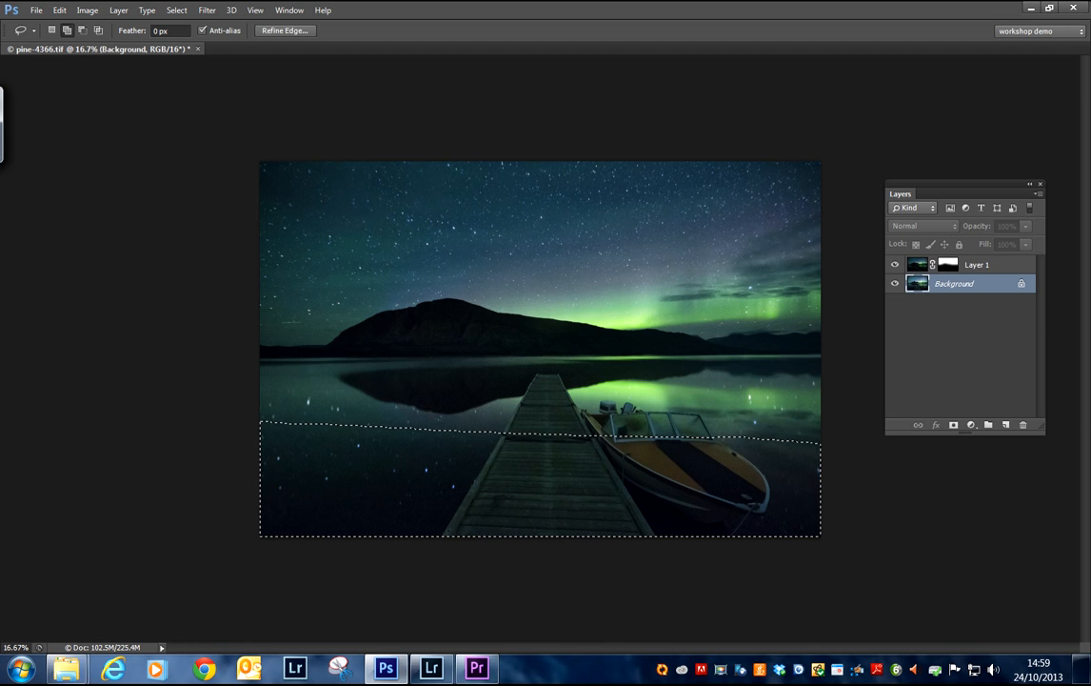
left_click_drag(1090, 173, 110, 122)
left_click(112, 419)
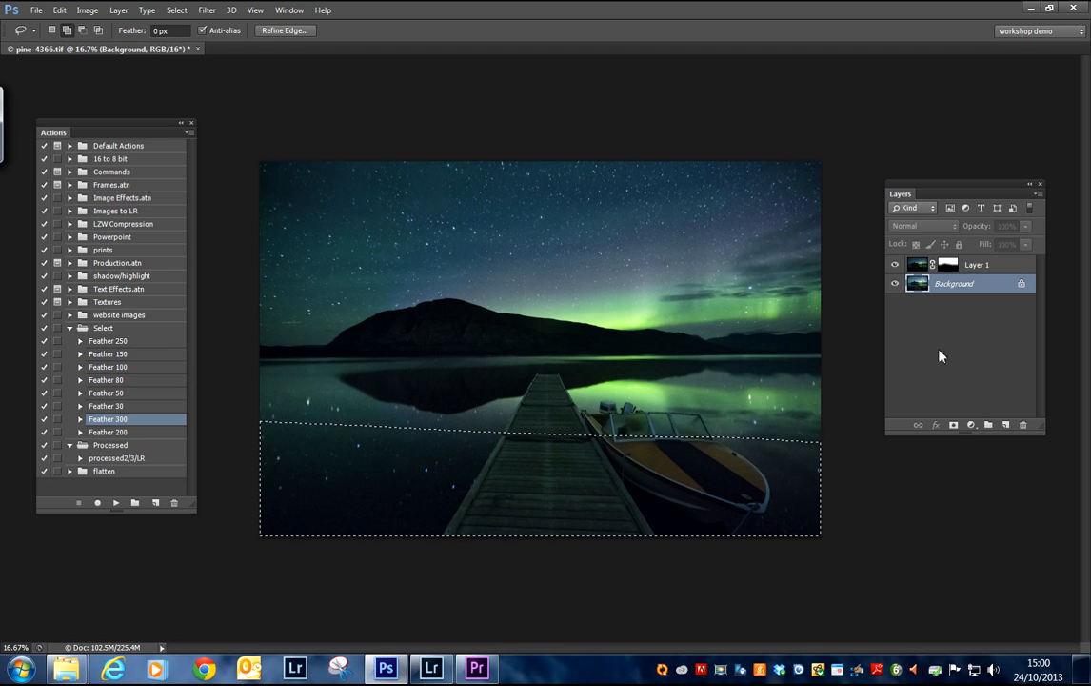
Start a Curves adjustment on the selected foreground, set the white point input to 238 using Show Clipping, and compare the preview.
left_click(88, 10)
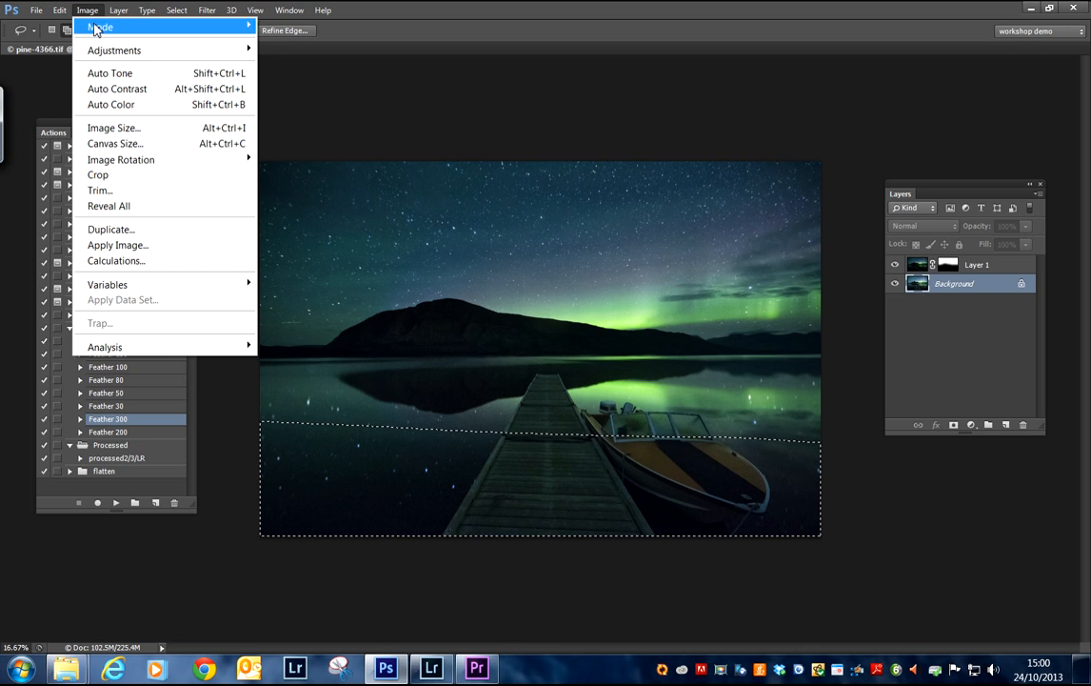
mouse_move(101, 51)
left_click(319, 79)
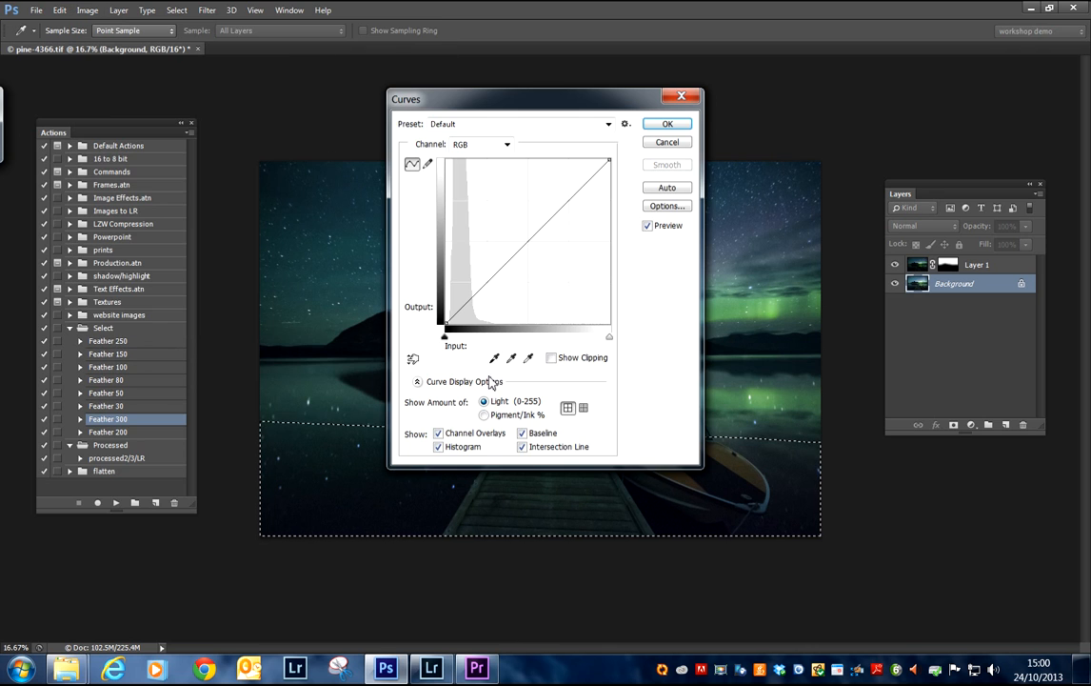
left_click_drag(575, 102, 176, 189)
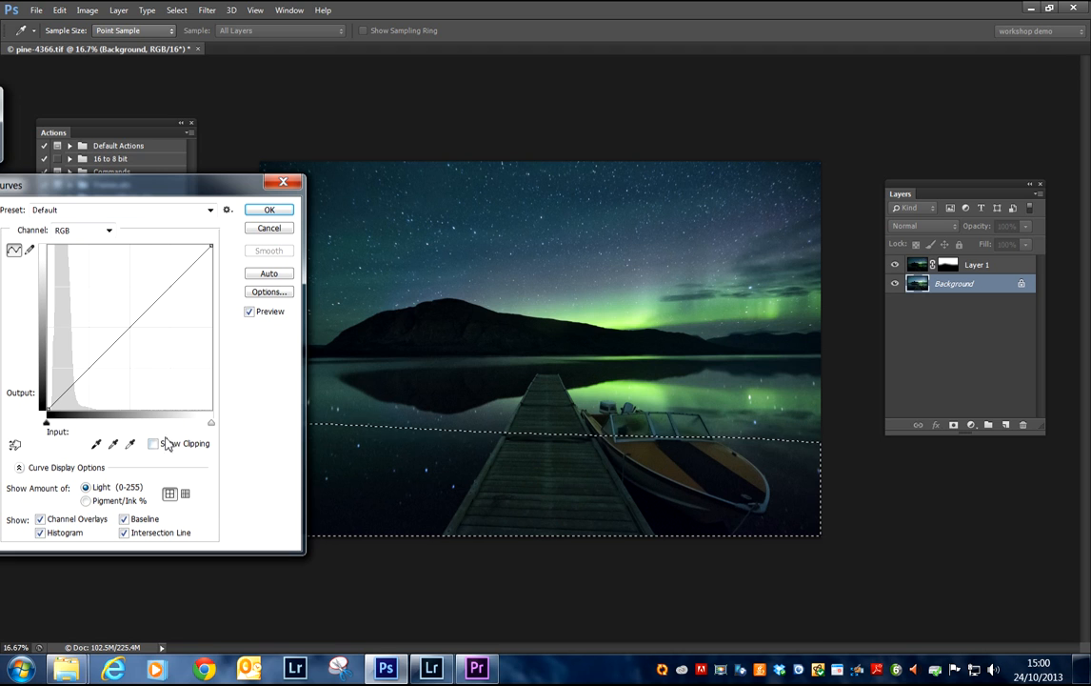
left_click_drag(175, 196, 135, 222)
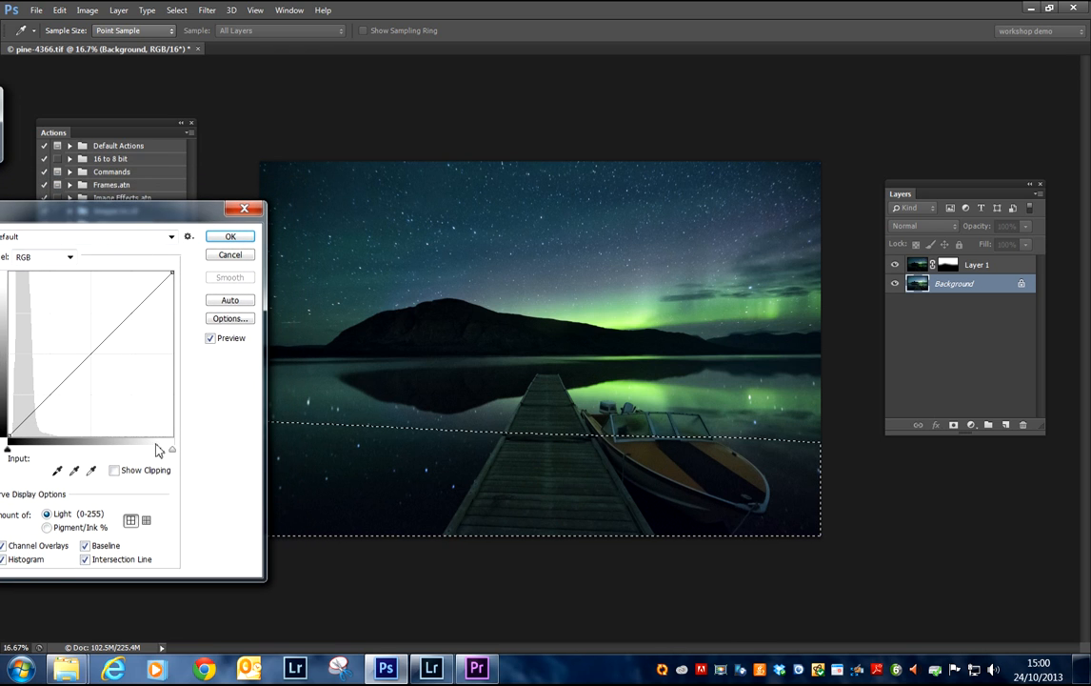
left_click(114, 469)
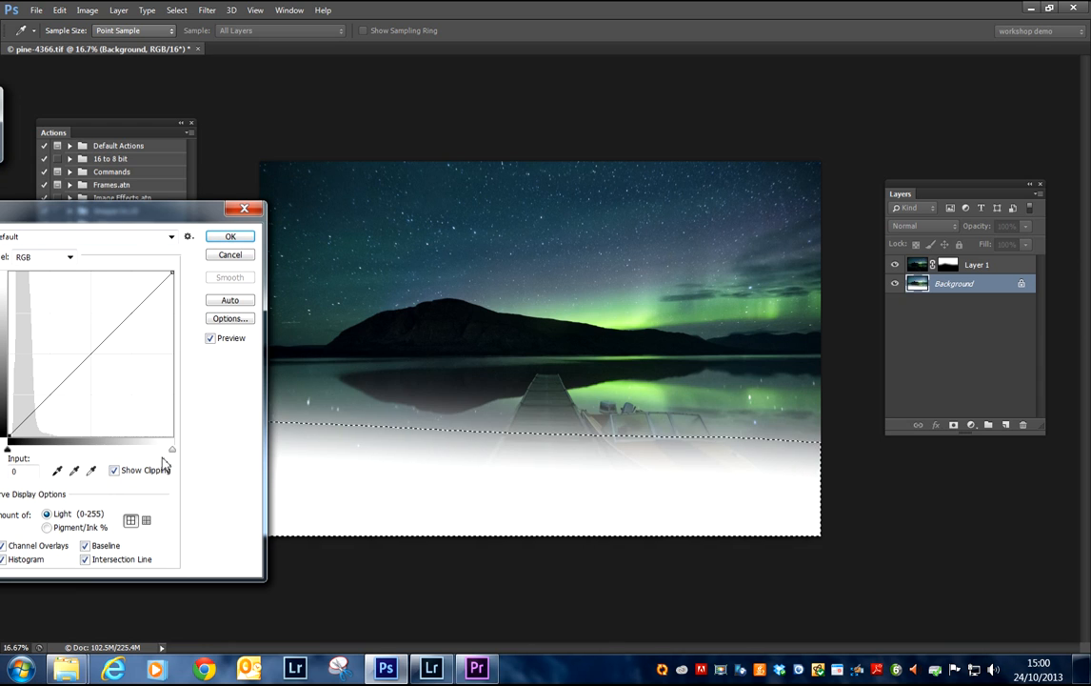
mouse_move(171, 451)
left_mouse_down()
mouse_move(135, 452)
mouse_move(161, 455)
left_mouse_up()
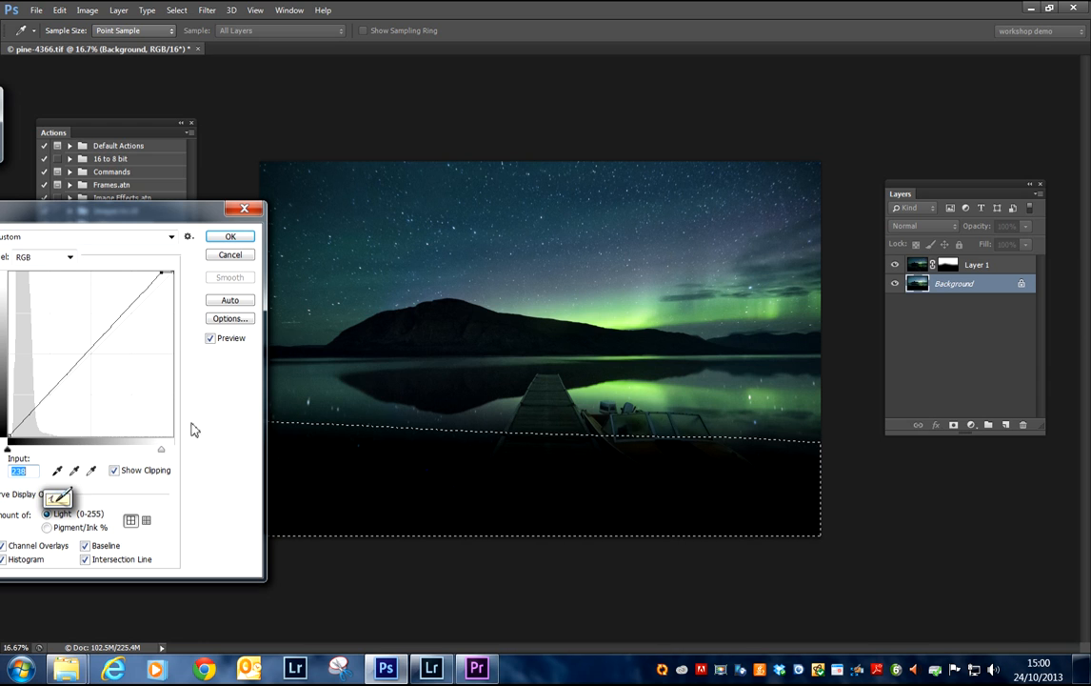
left_click(114, 471)
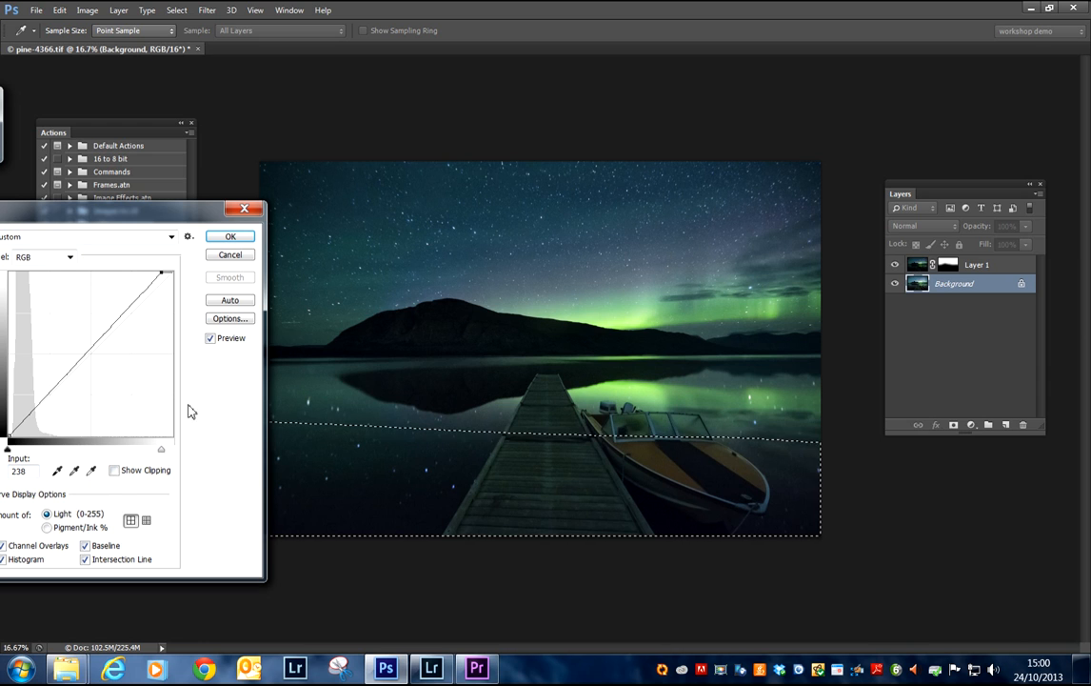
left_click(212, 340)
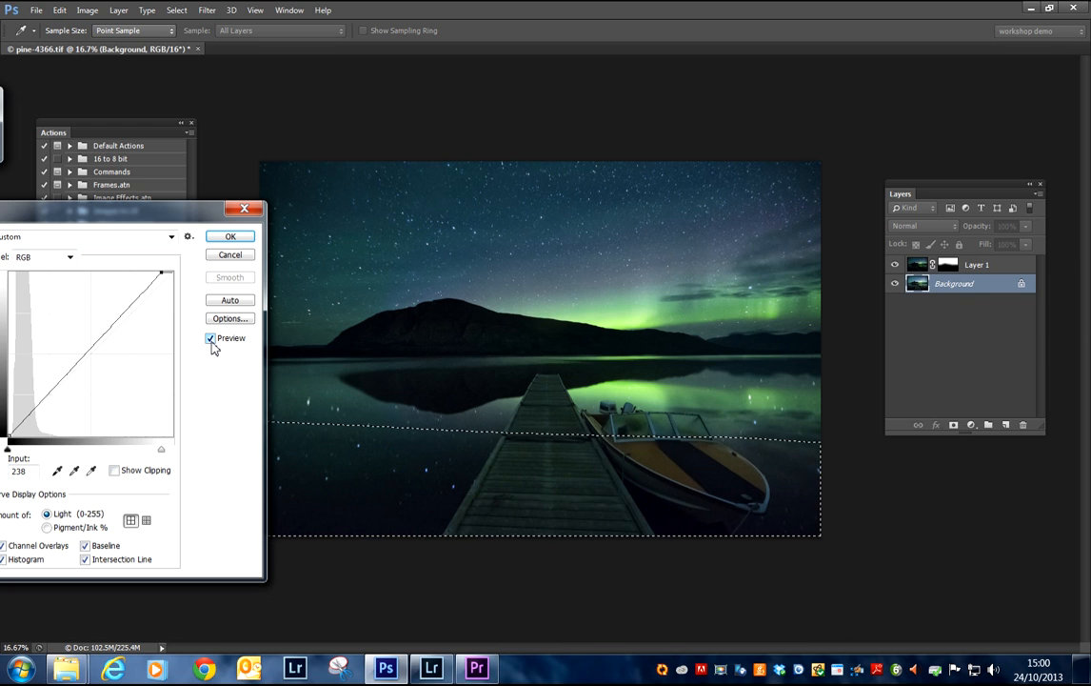
left_click(211, 340)
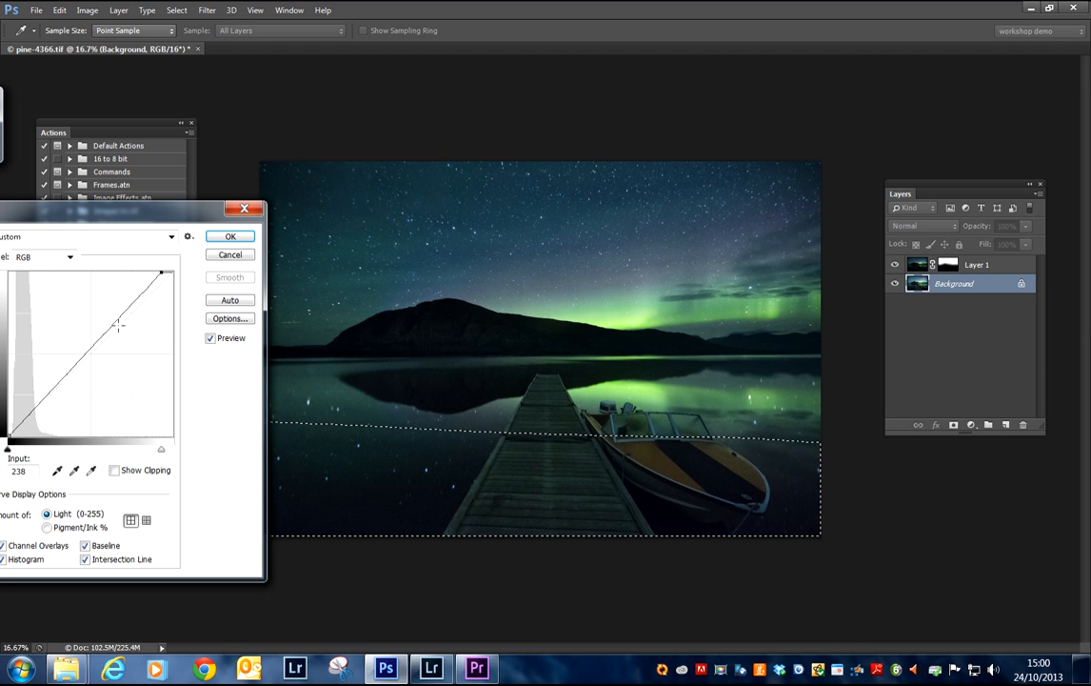
Brighten the foreground with a raised curve point near input 178 and a shadow point at input 42, and apply the curve.
left_click_drag(130, 304, 120, 309)
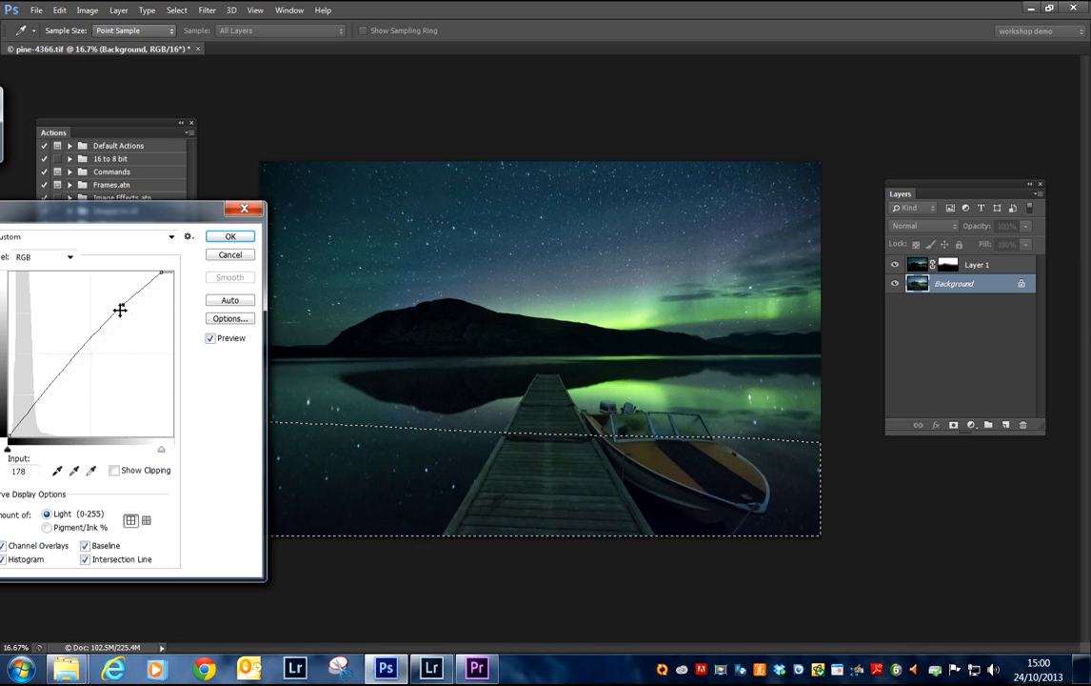
left_click_drag(32, 406, 35, 407)
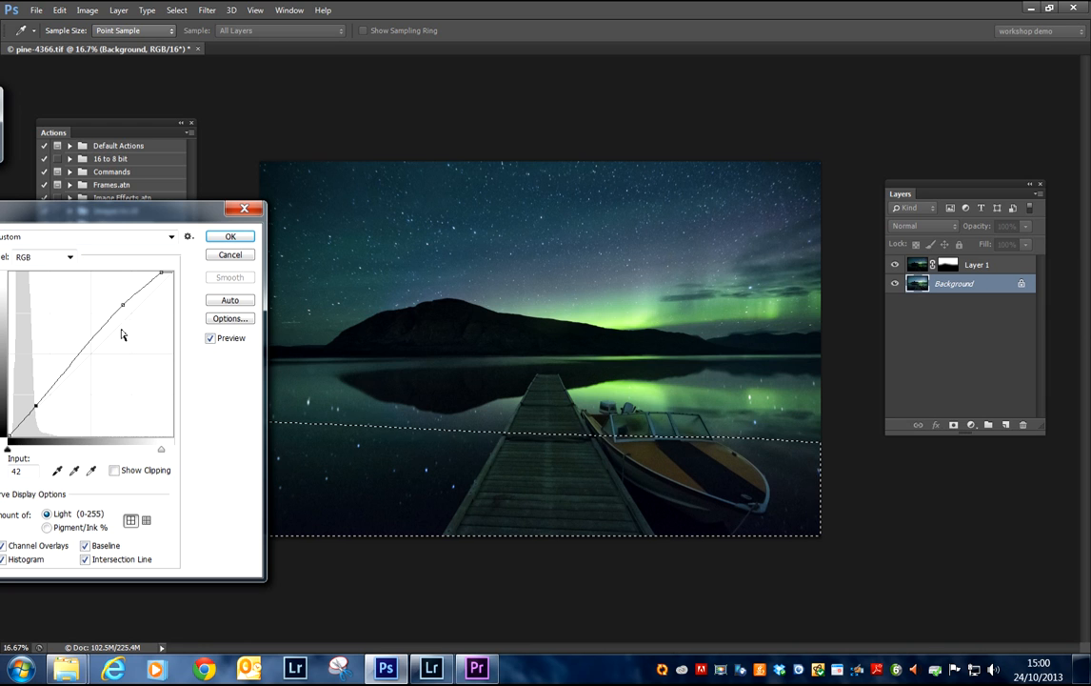
left_click(210, 339)
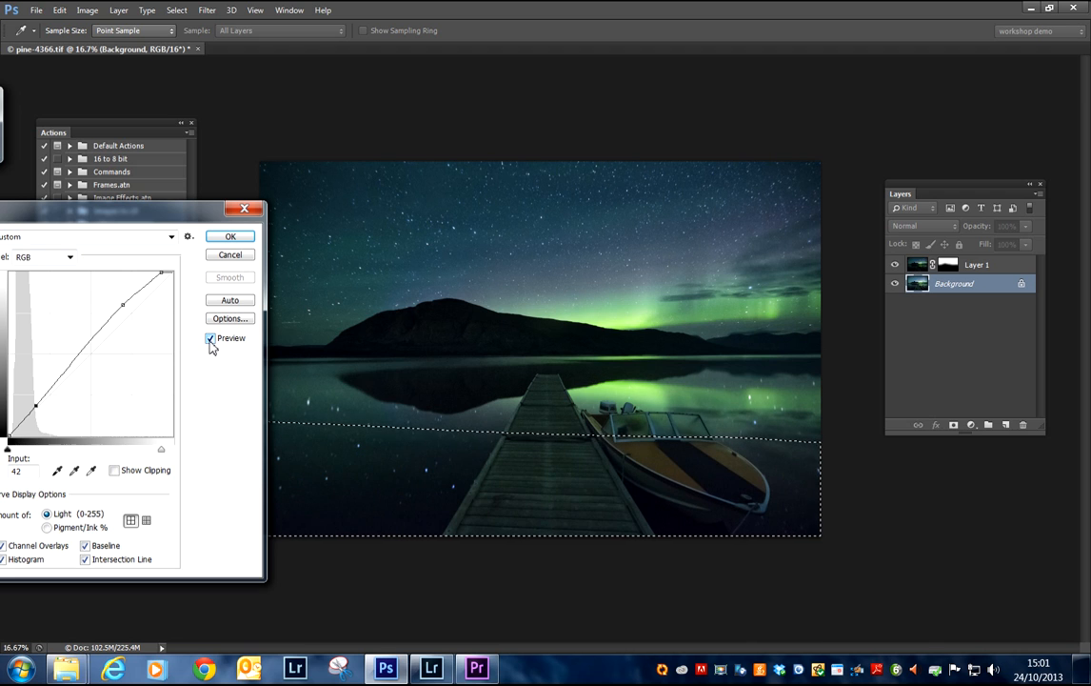
left_click(212, 339)
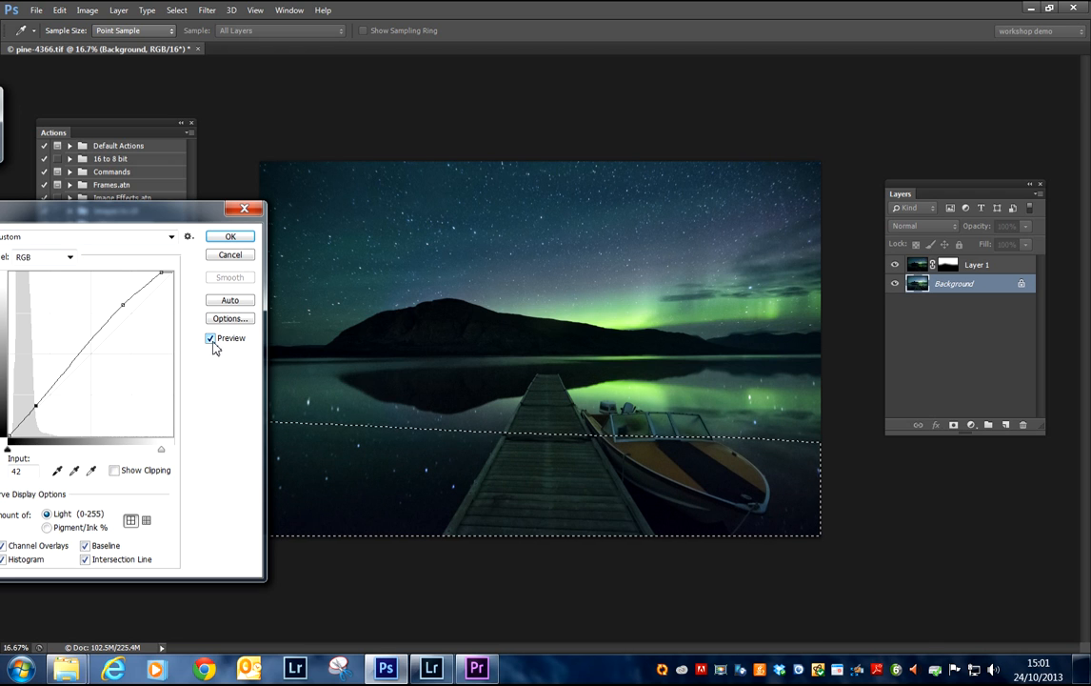
left_click(229, 236)
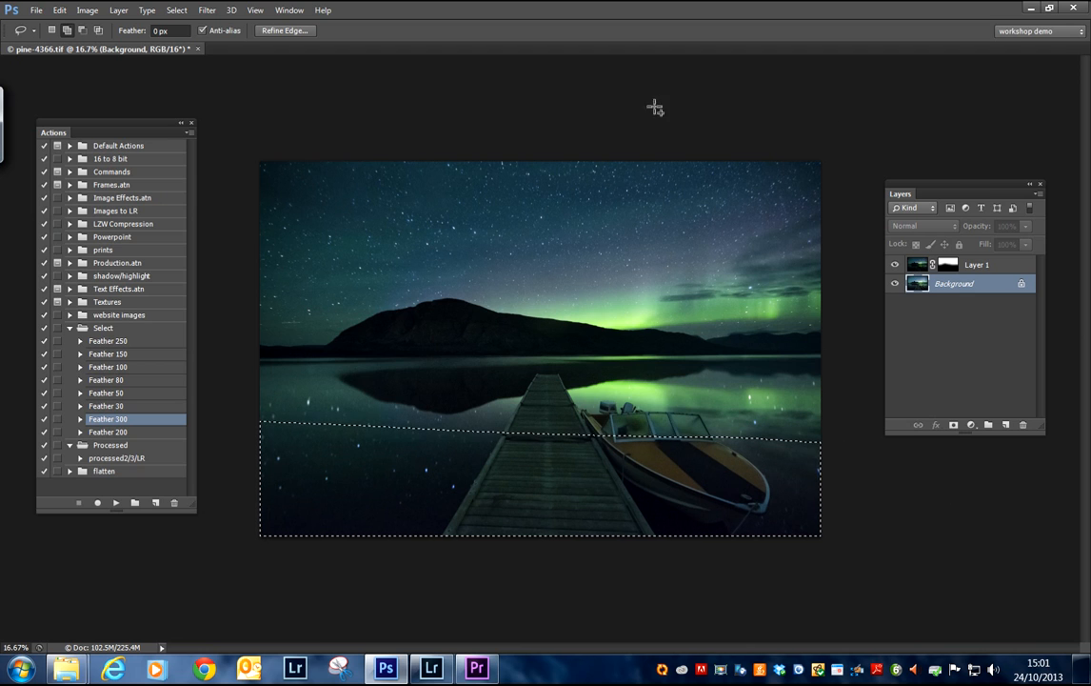
Clear the foreground selection and make the image of Layer 1 active.
left_click(180, 12)
left_click(173, 42)
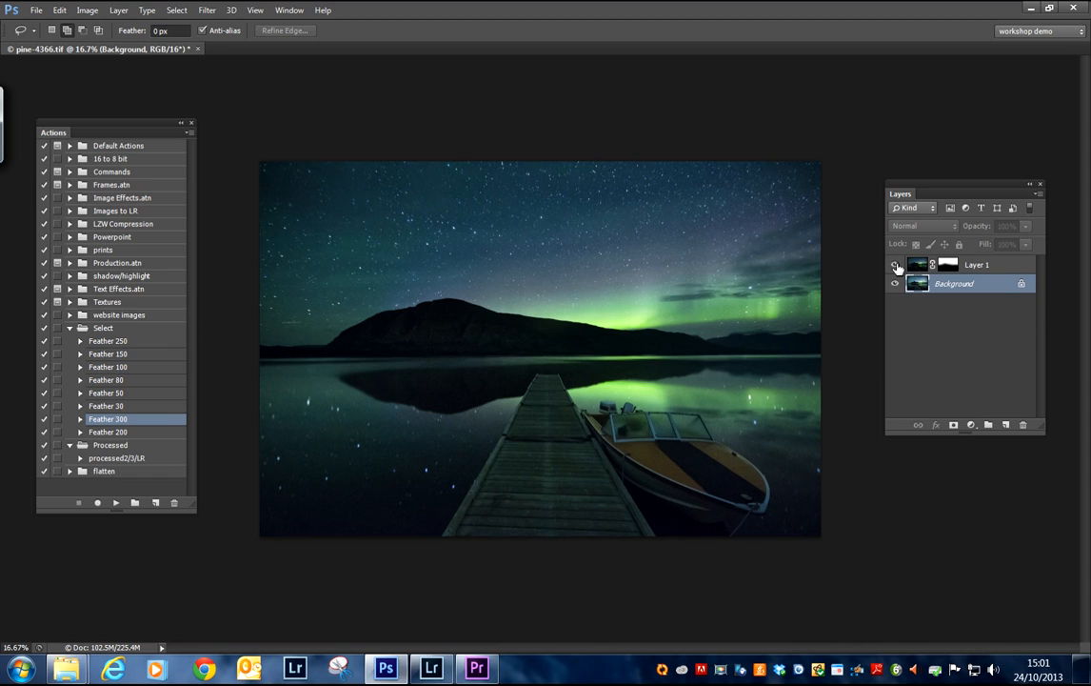
left_click(971, 265)
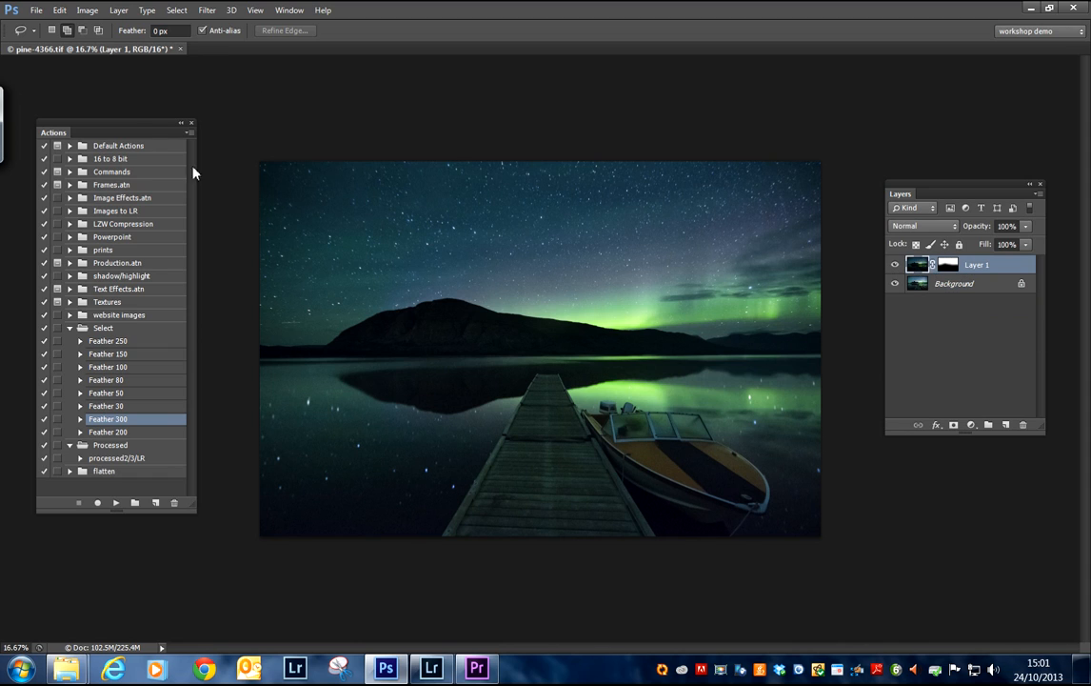
Start a Curves adjustment on Layer 1 and set the white point input to 255 using Show Clipping.
left_click(87, 10)
mouse_move(163, 51)
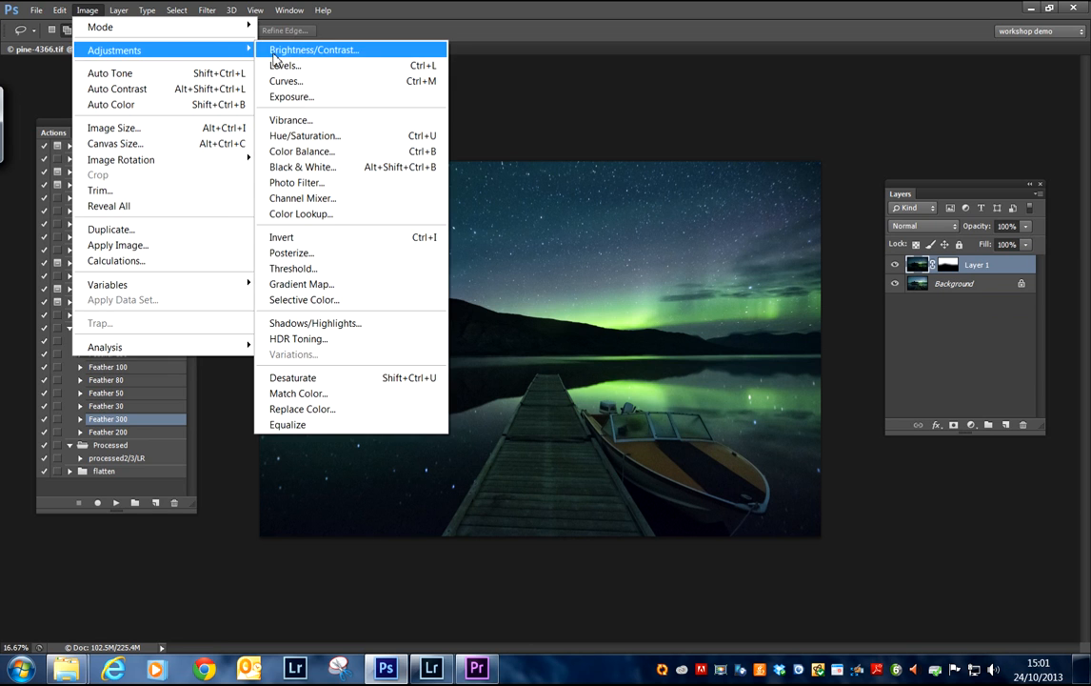
left_click(283, 81)
left_click_drag(585, 105, 169, 215)
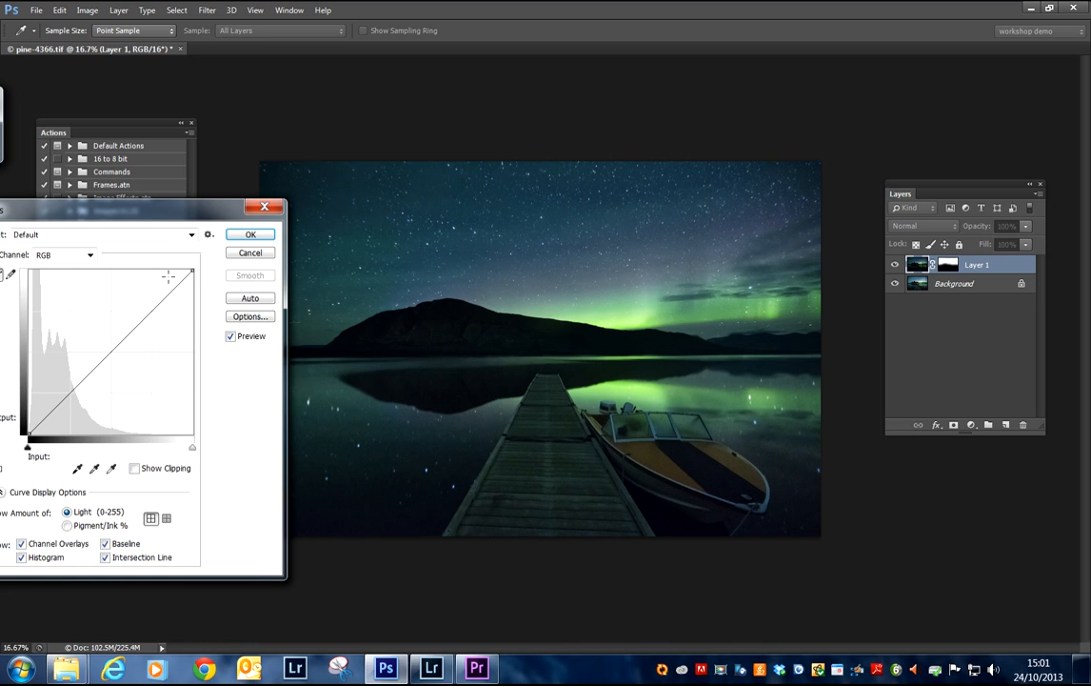
left_click(134, 467)
mouse_move(191, 450)
left_mouse_down()
mouse_move(180, 449)
mouse_move(195, 453)
left_mouse_up()
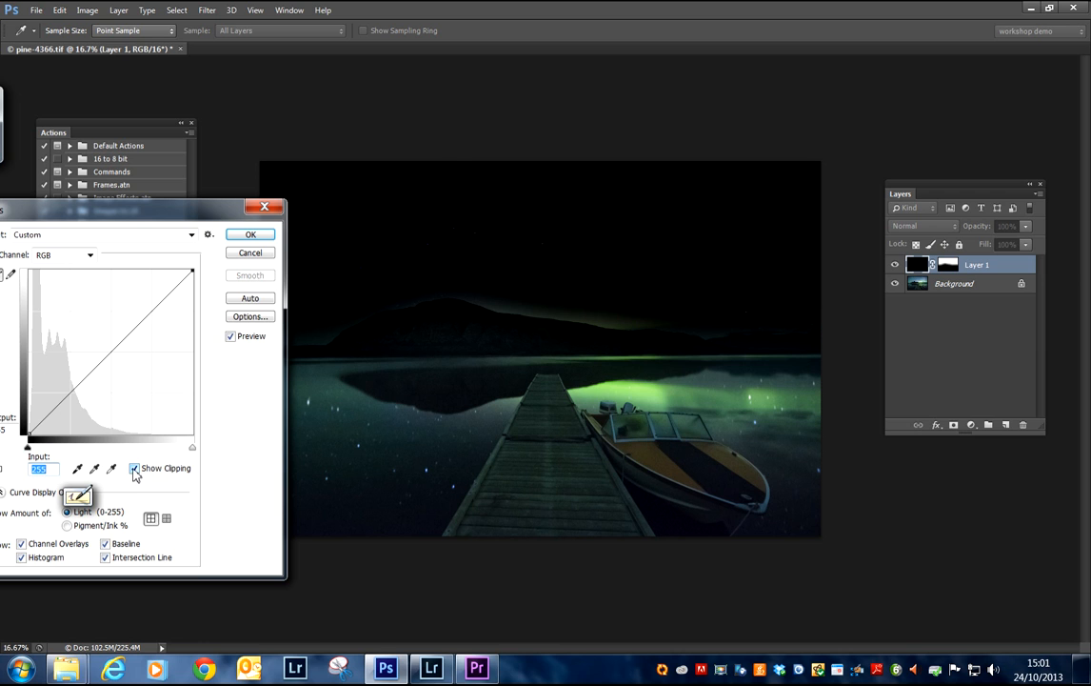
left_click(135, 468)
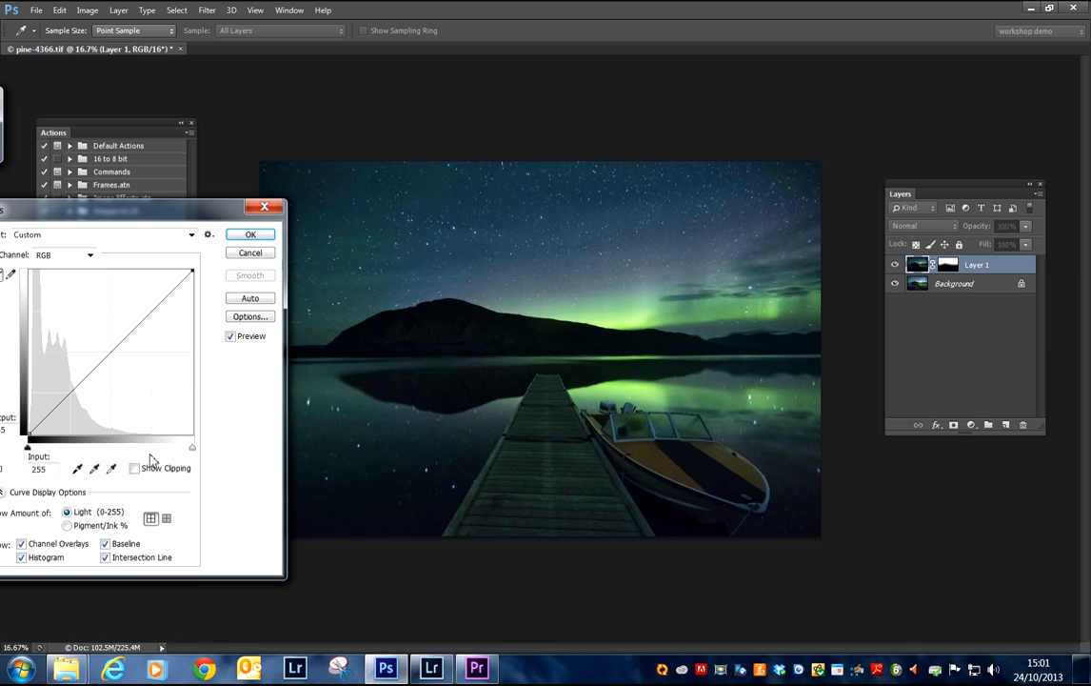
Increase the sky's contrast with a raised curve point at input 185 and a shadow point at input 44, compare the preview, and apply.
left_click_drag(151, 311, 147, 308)
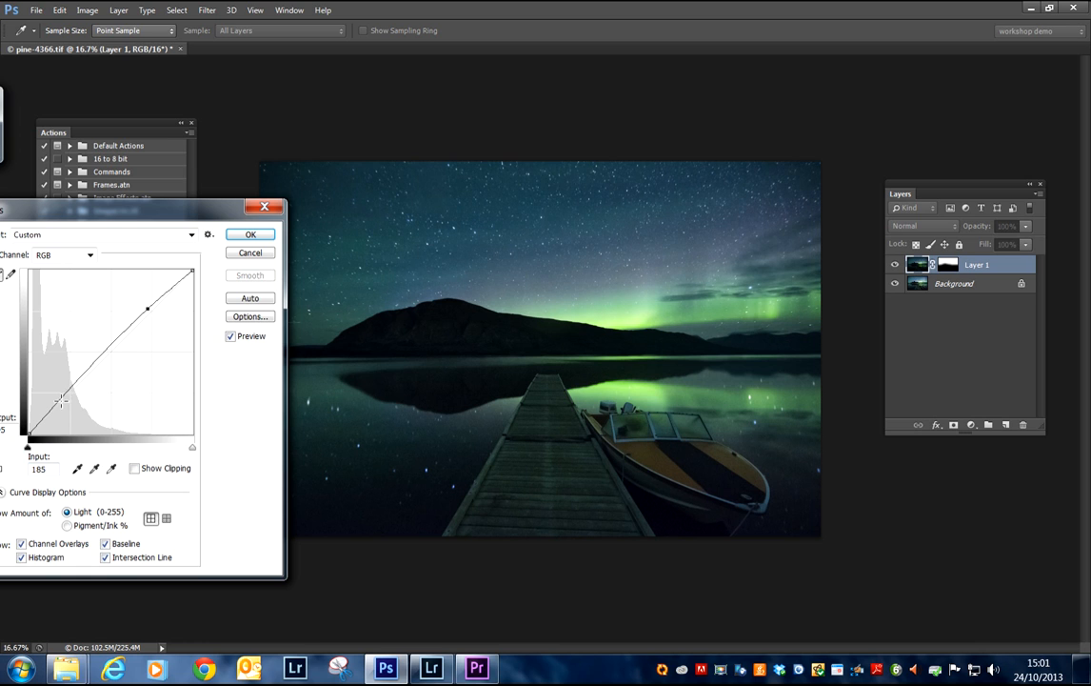
left_click_drag(56, 404, 57, 406)
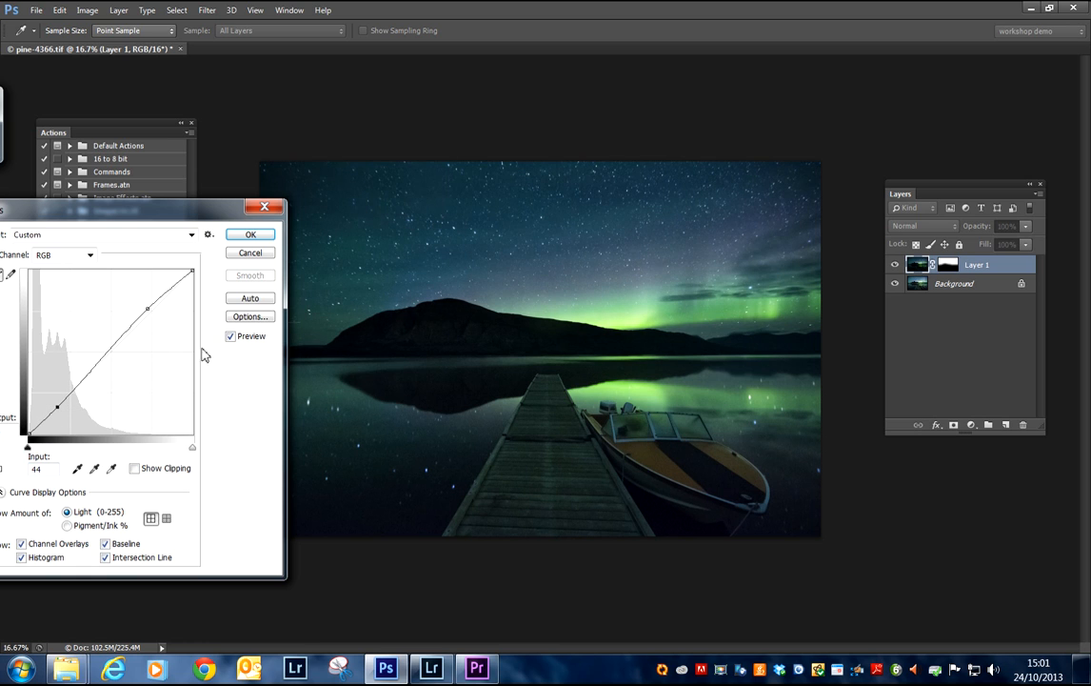
left_click(230, 337)
left_click(230, 338)
left_click(230, 338)
left_click(230, 338)
left_click(230, 338)
left_click(252, 235)
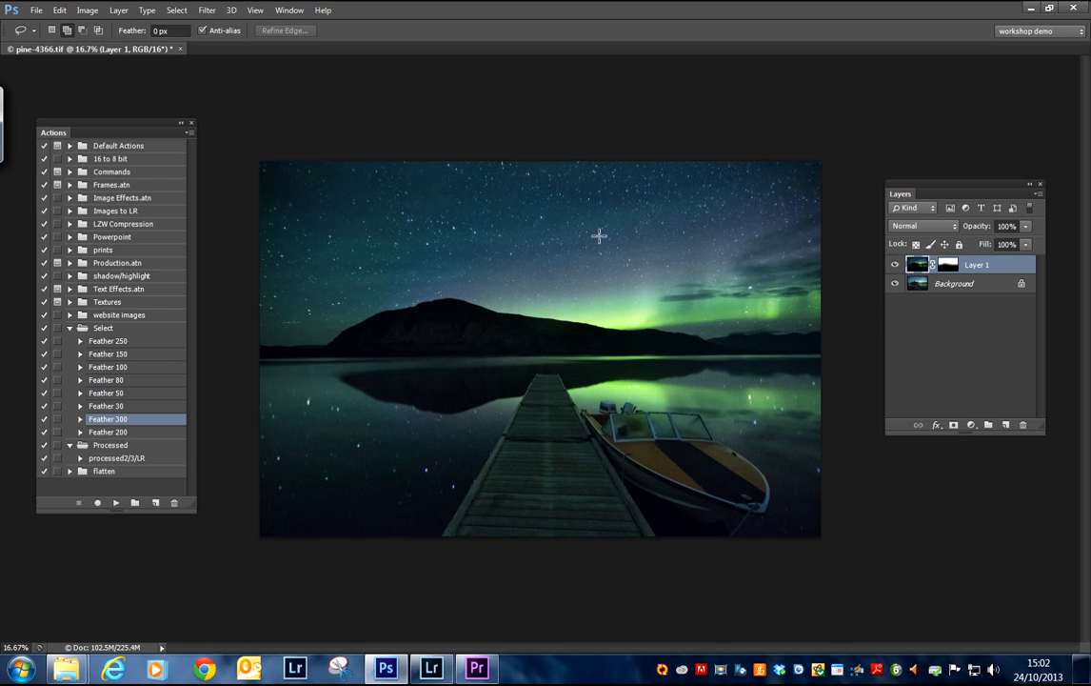
Flatten the image and play the processed2/3/LR action on it.
left_click(122, 12)
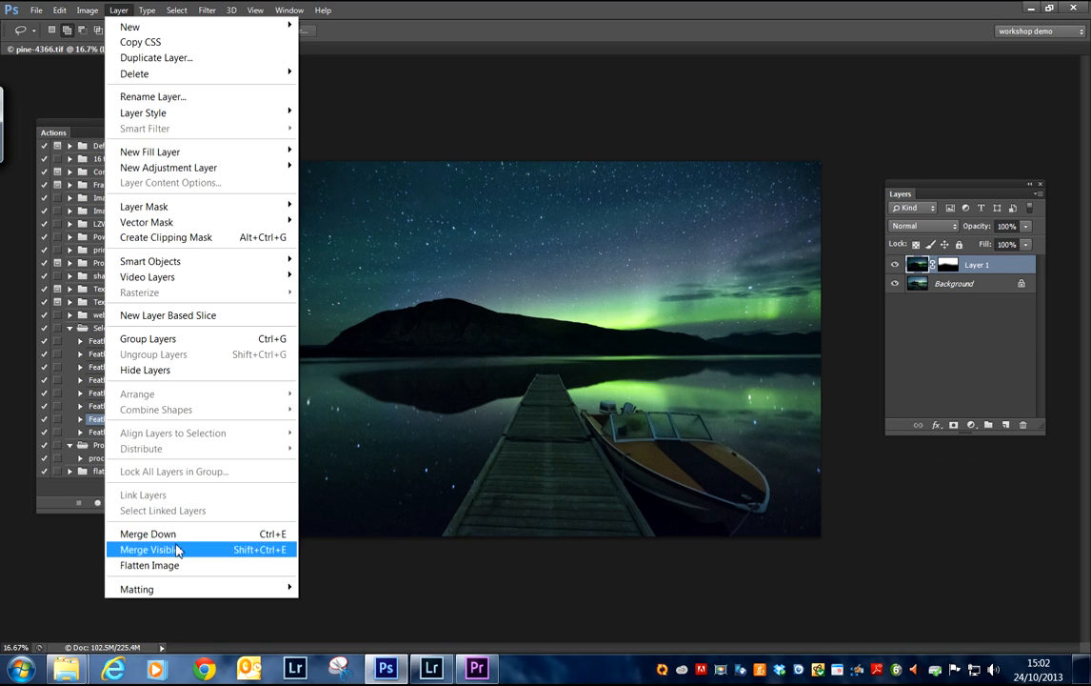
left_click(157, 564)
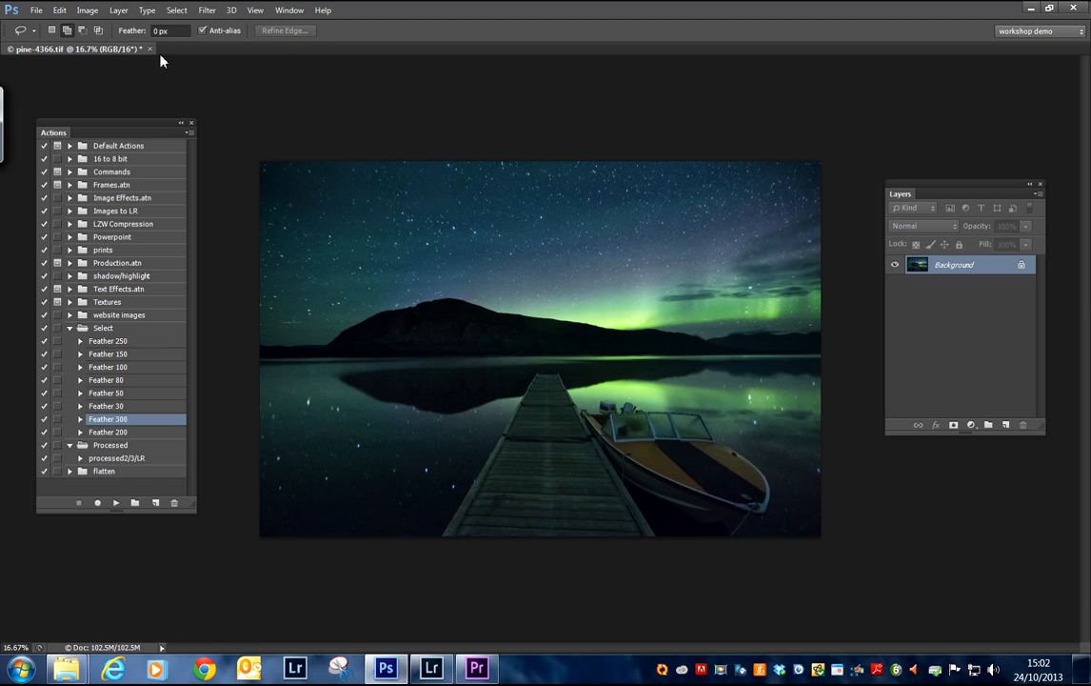
left_click(112, 461)
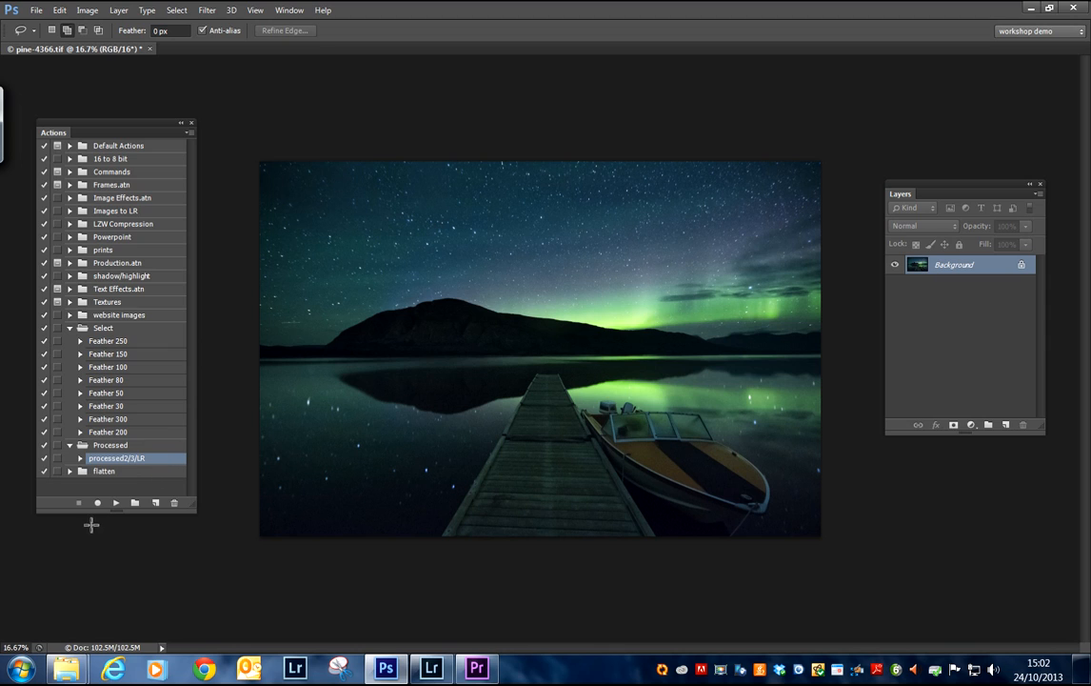
left_click(115, 503)
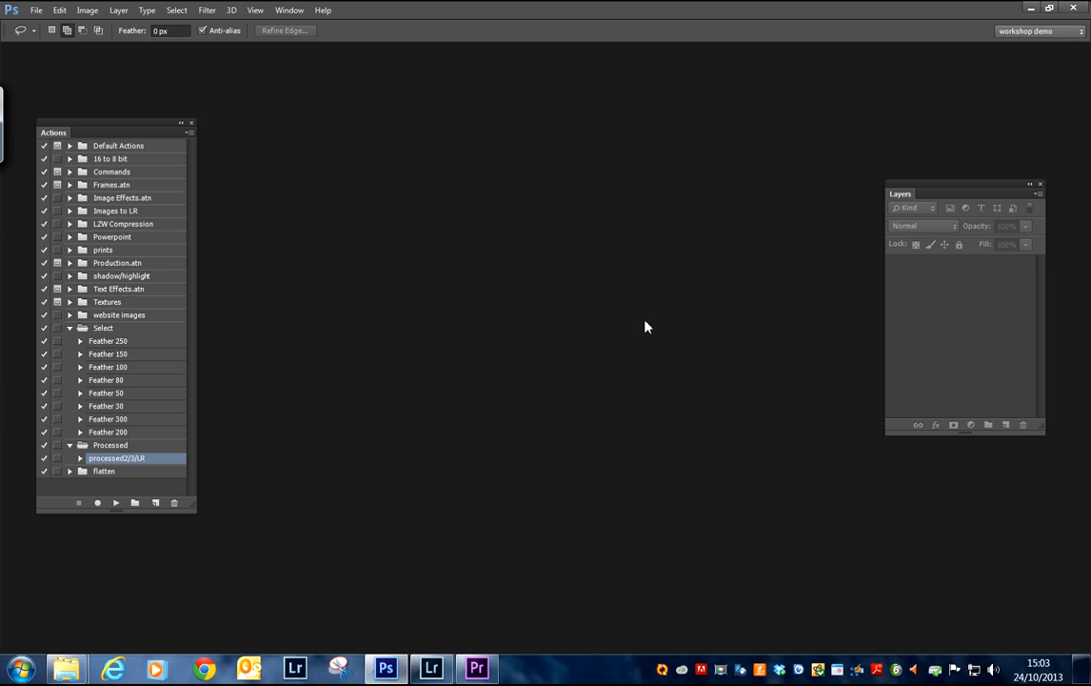
left_click_drag(121, 126, 129, 104)
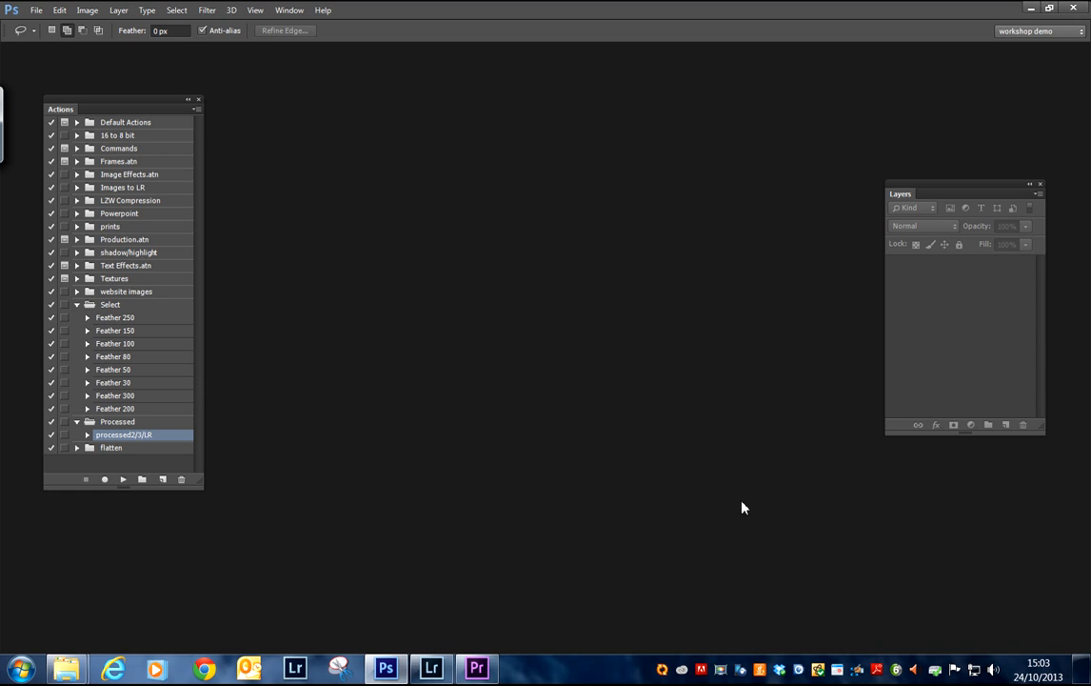
left_click(720, 672)
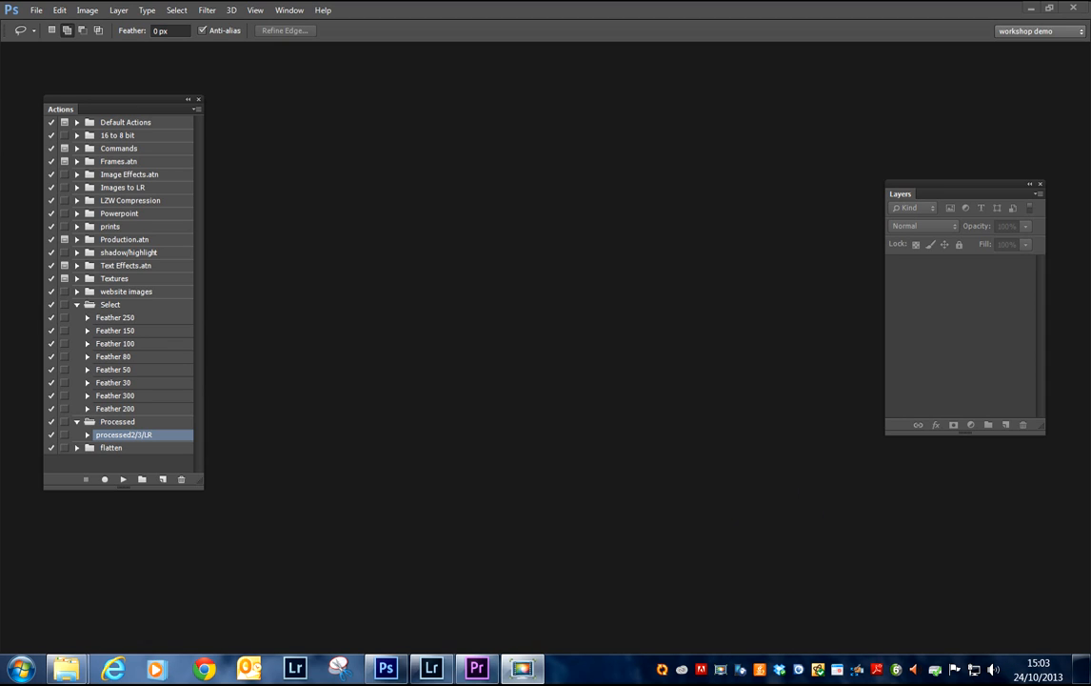